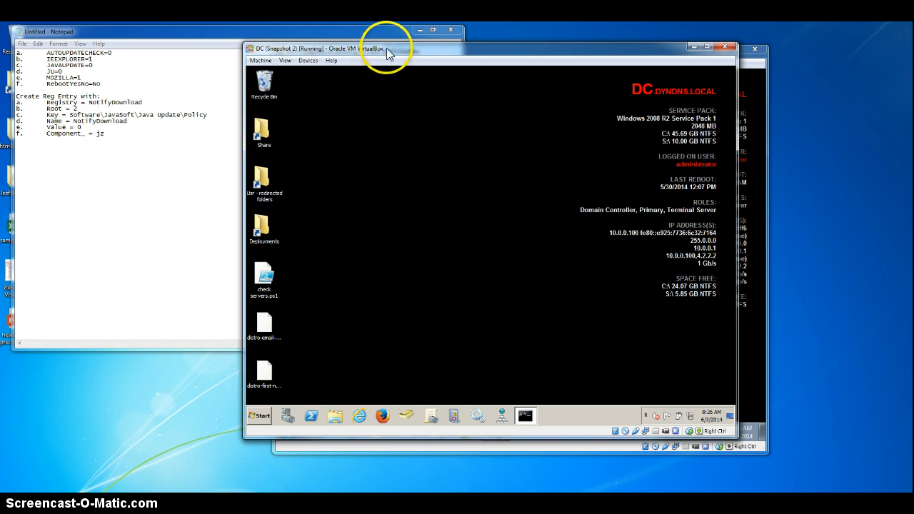
# Step: Rearrange the DC and Win7 virtual machine windows so that both are accessible, with Win7 in front
pyautogui.moveTo(377, 49); pyautogui.dragTo(311, 41)
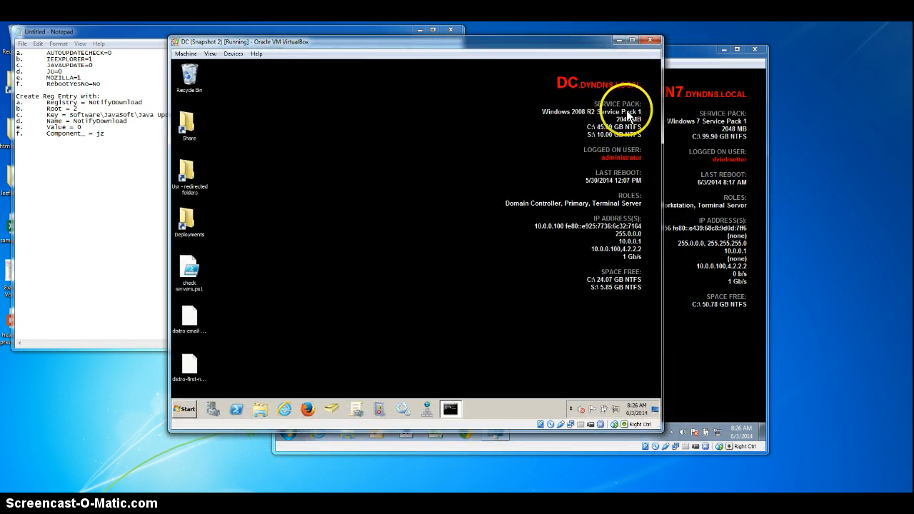
pyautogui.click(690, 50)
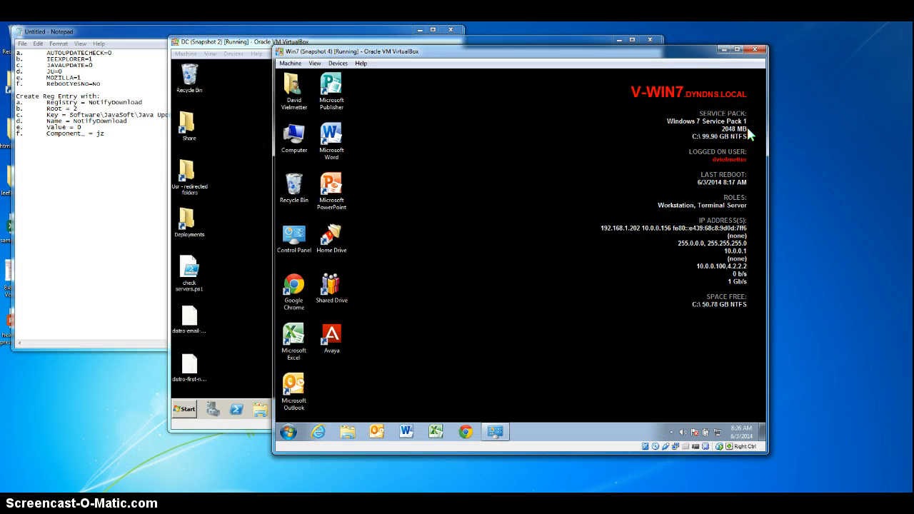
pyautogui.moveTo(458, 47); pyautogui.dragTo(488, 45)
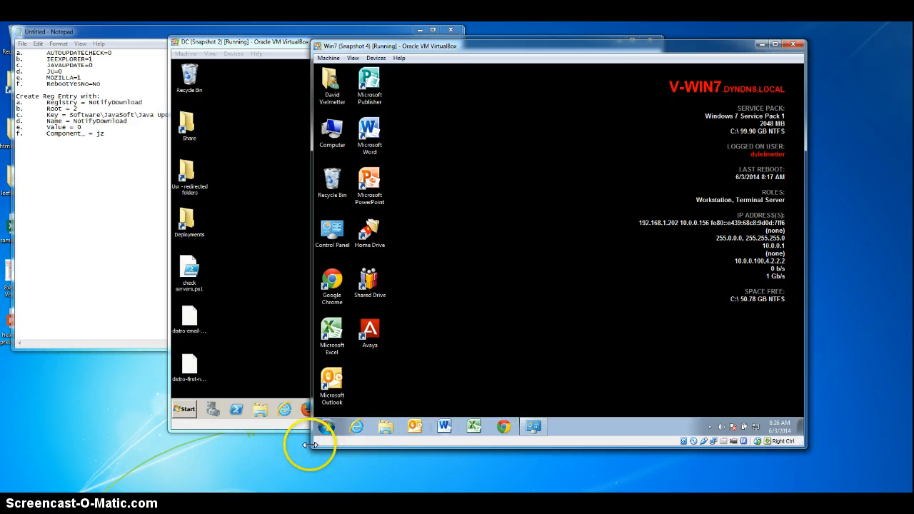
# Step: Check the installed Java version on the Win7 machine through the Java Control Panel's About information, and close it again
pyautogui.click(341, 432)
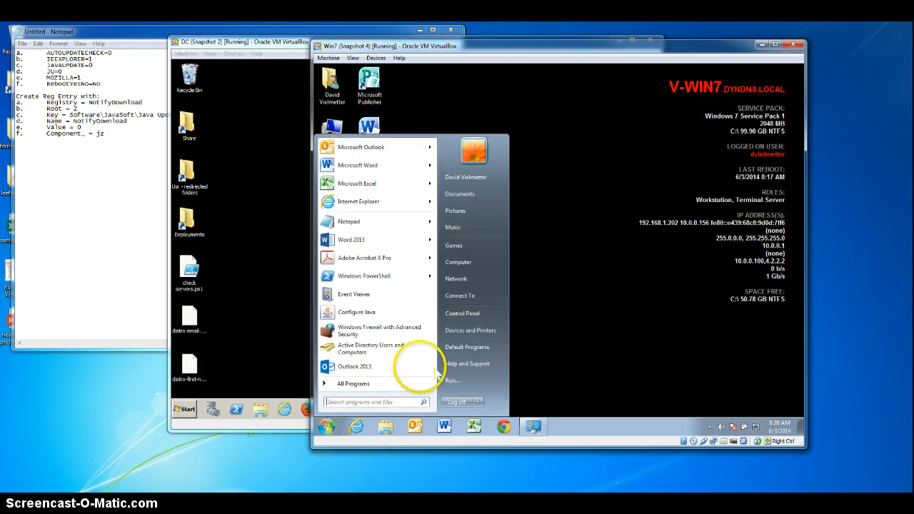
pyautogui.click(504, 301)
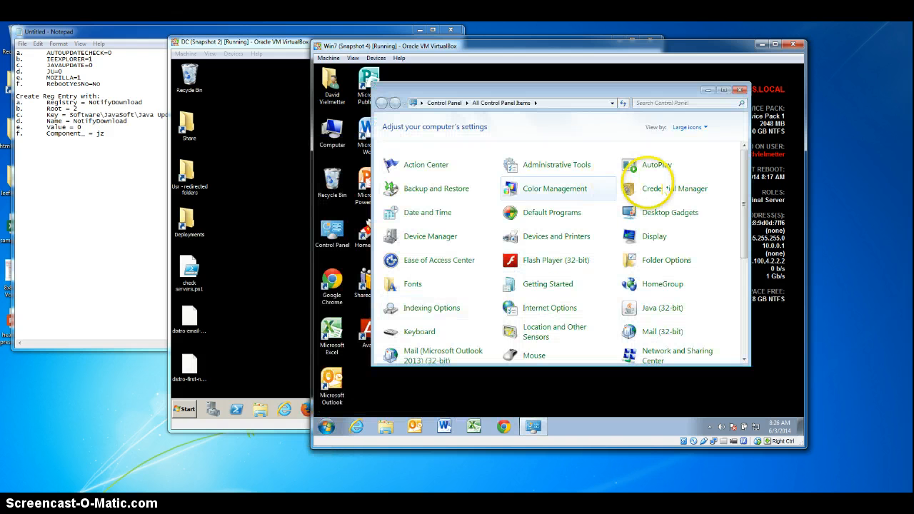
pyautogui.click(681, 316)
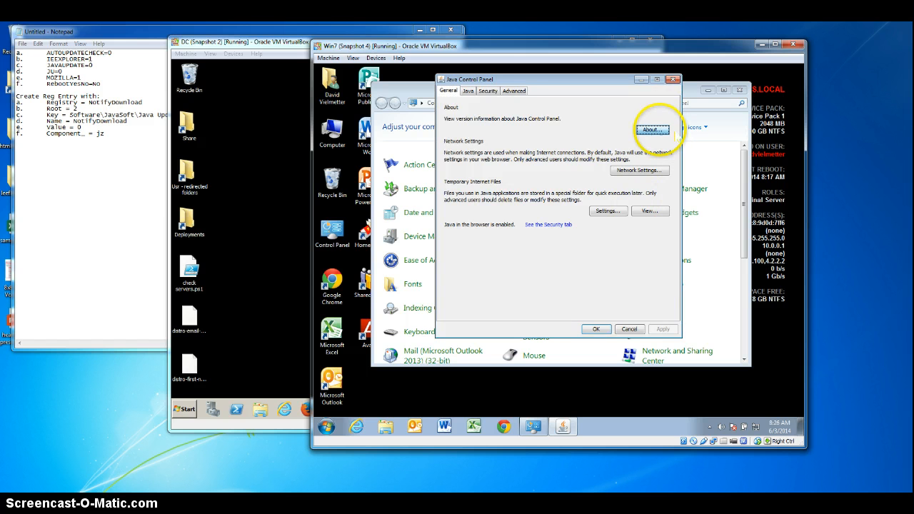
pyautogui.click(651, 129)
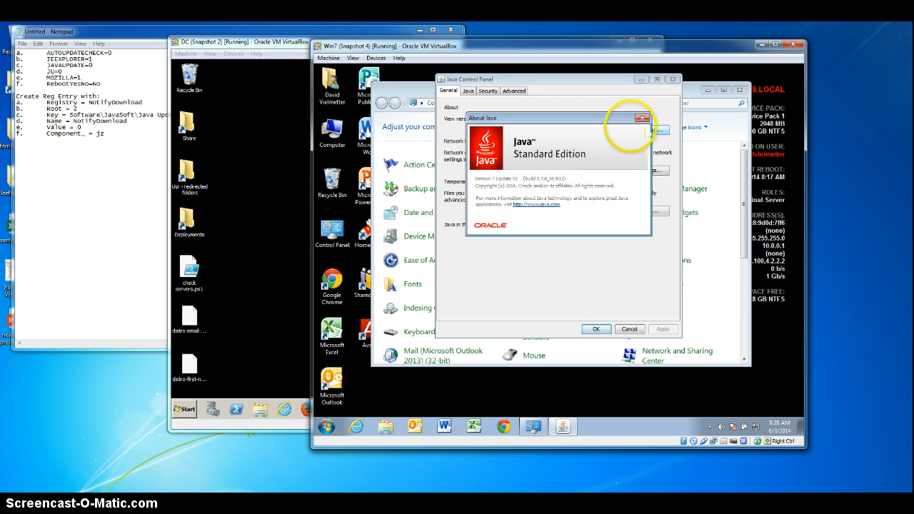
pyautogui.click(642, 118)
pyautogui.click(629, 328)
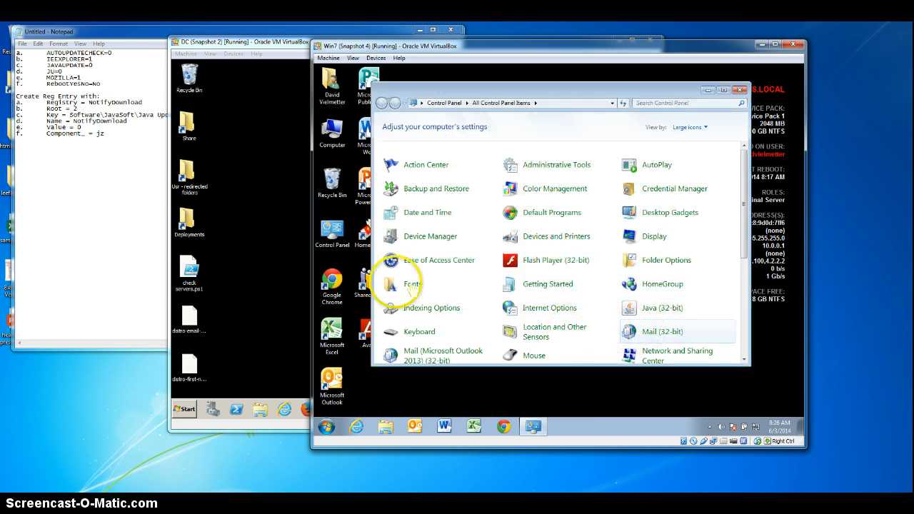
# Step: Switch to the DC virtual machine and open java.com in Firefox
pyautogui.click(255, 245)
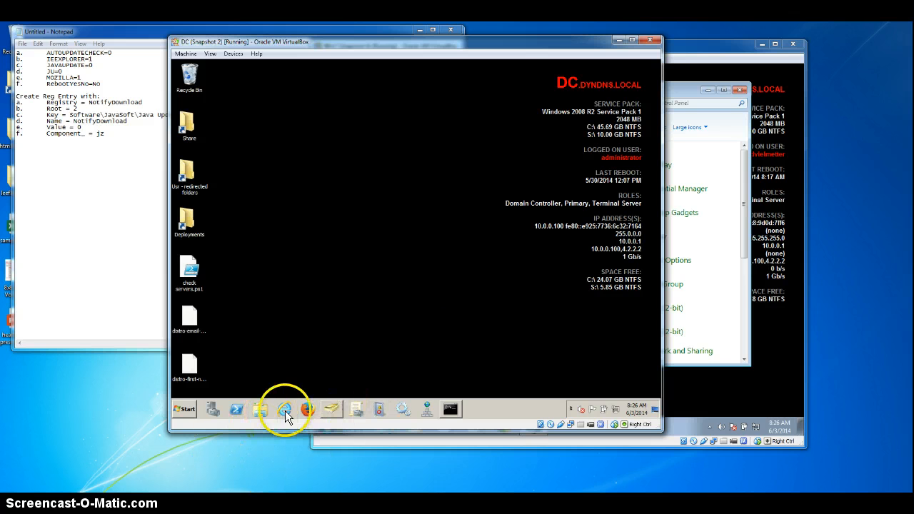
pyautogui.click(311, 409)
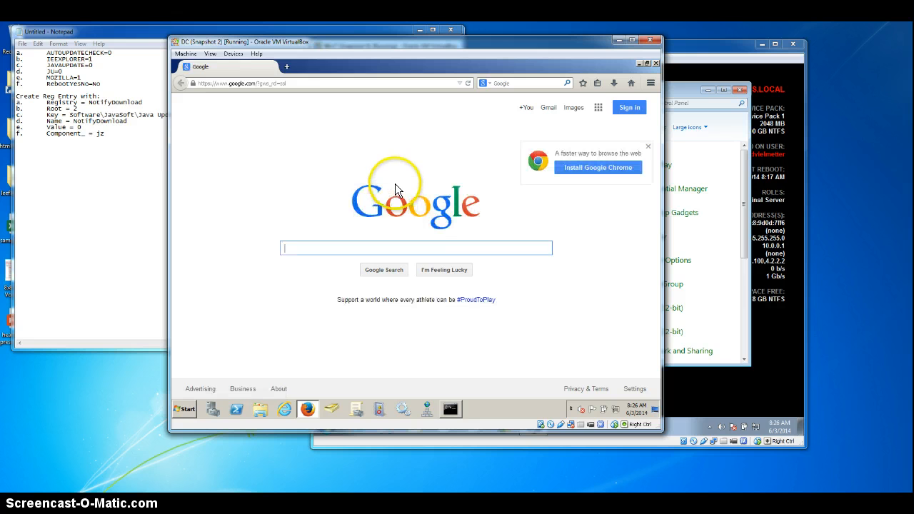
pyautogui.click(289, 83)
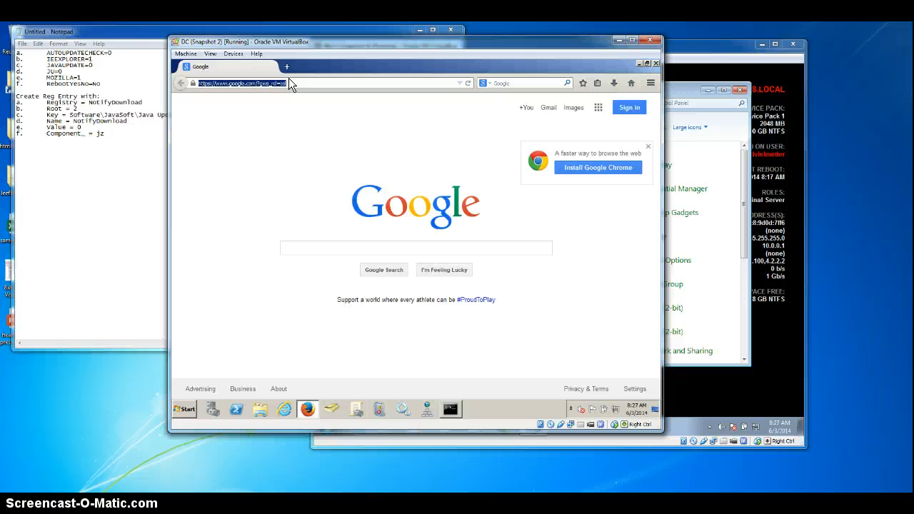
pyautogui.write('java.com/')
pyautogui.press('Return')
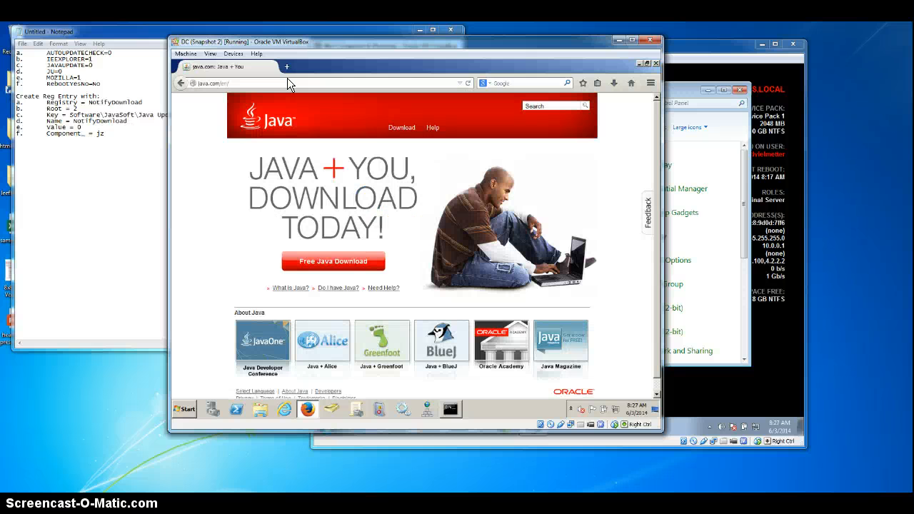
# Step: Download the Windows Offline (32-bit) Java installer from the list of all Java downloads, and minimize the browser
pyautogui.click(400, 127)
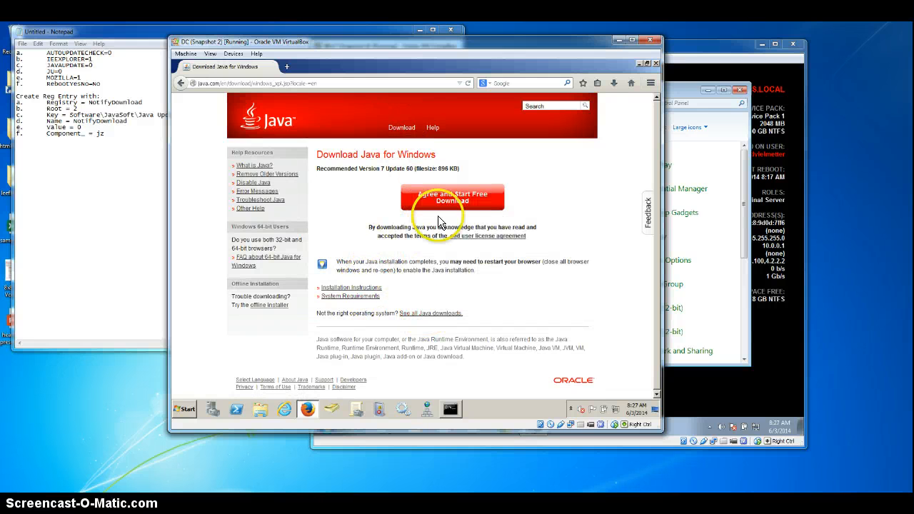
pyautogui.click(438, 194)
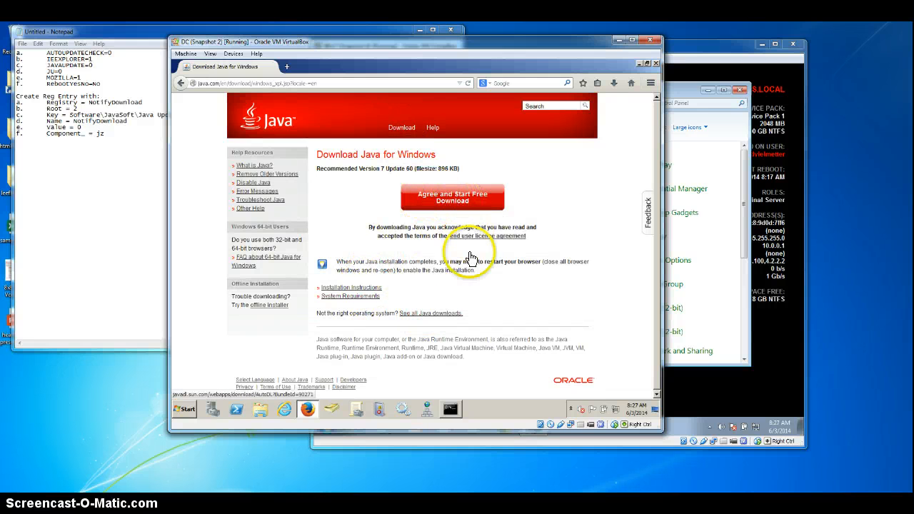
pyautogui.click(422, 314)
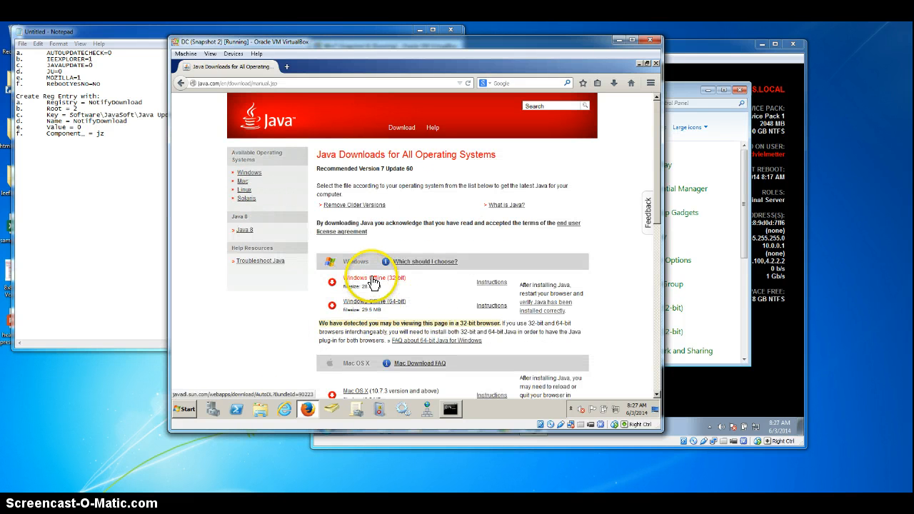
pyautogui.click(372, 282)
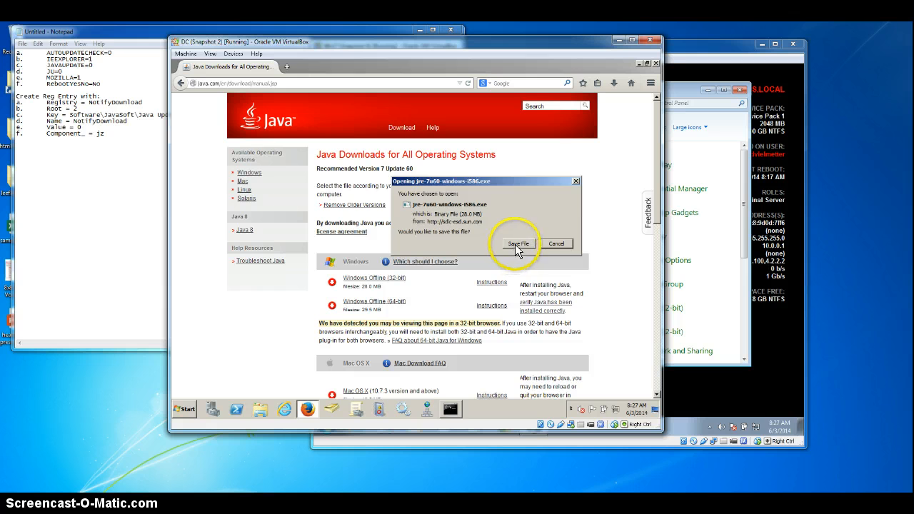
pyautogui.click(517, 245)
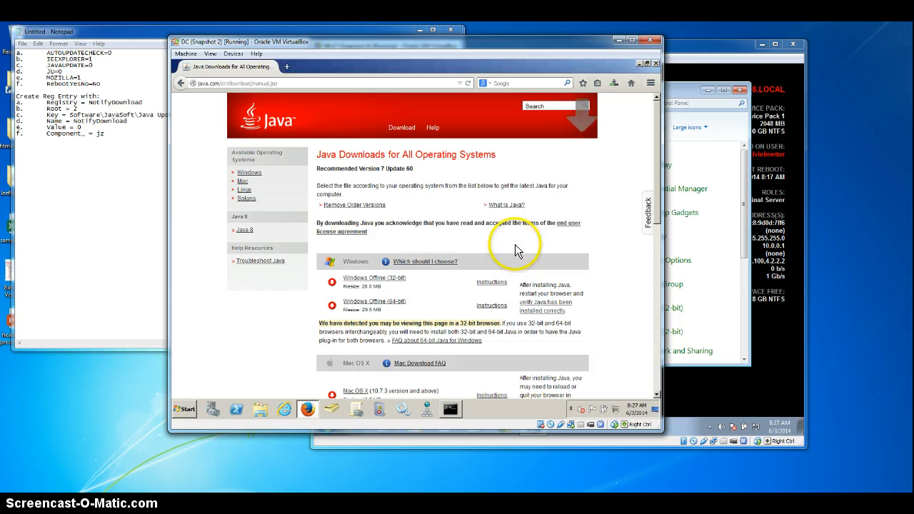
pyautogui.click(639, 62)
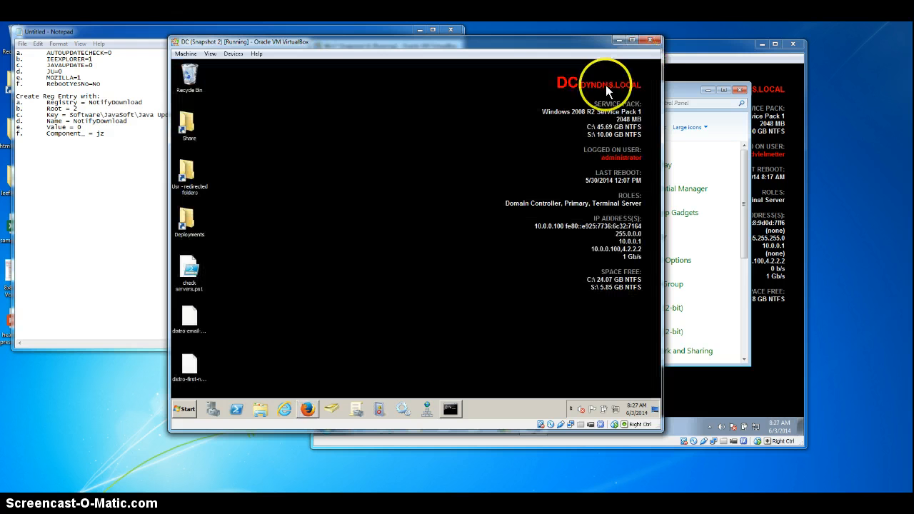
# Step: Run jre-7u60-windows-i586.exe from the administrator's Downloads folder, allowing it through the security warning
pyautogui.click(189, 407)
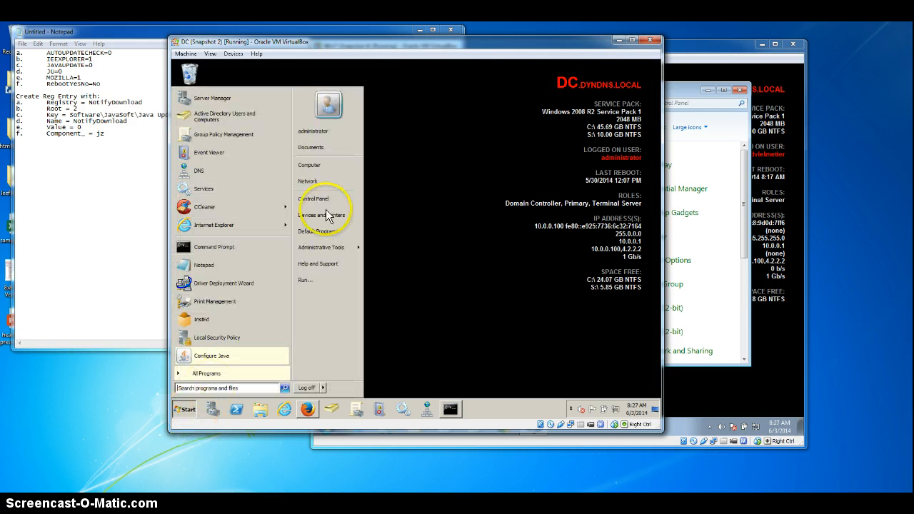
pyautogui.click(309, 131)
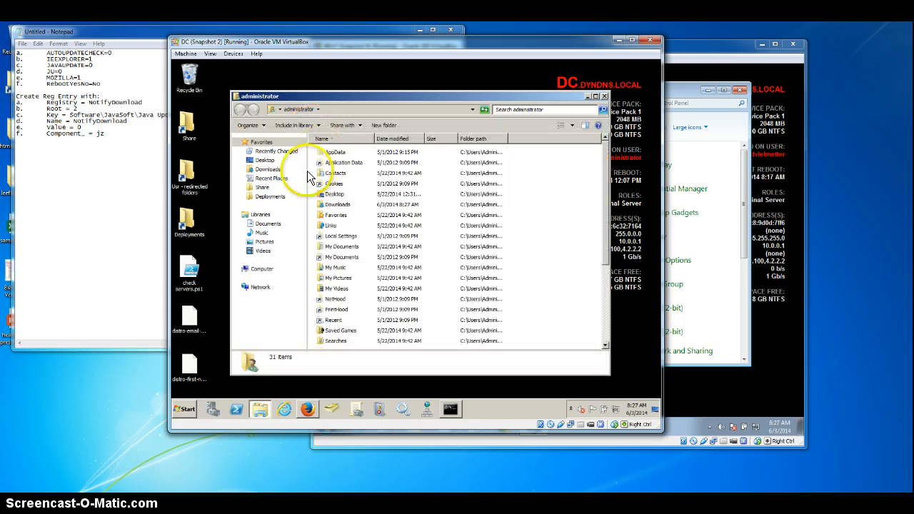
pyautogui.click(268, 169)
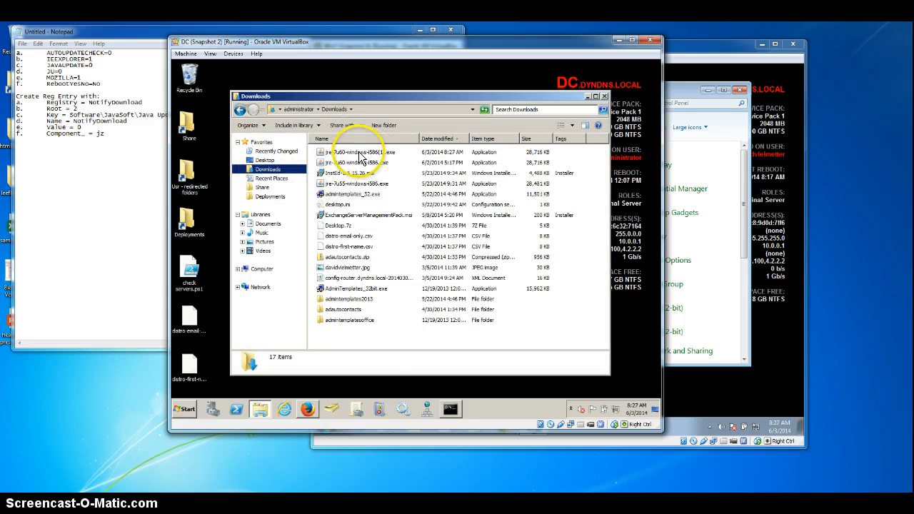
pyautogui.doubleClick(353, 162)
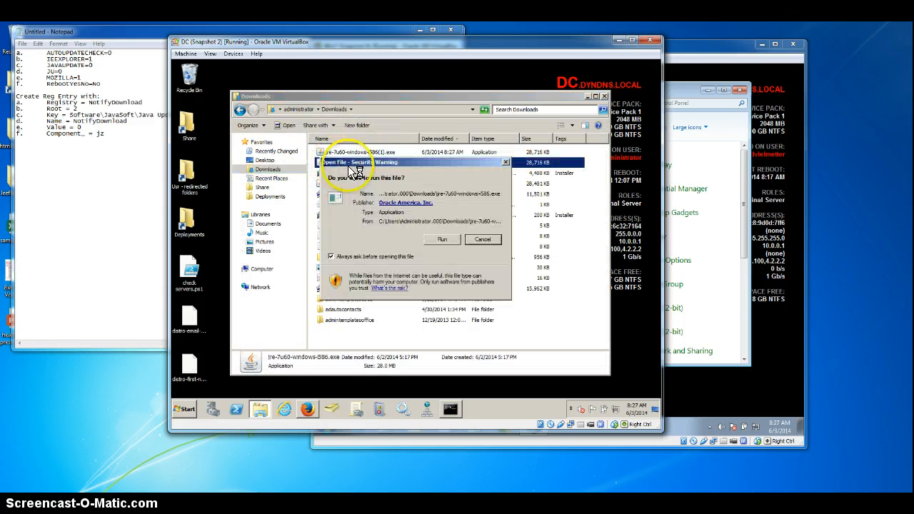
pyautogui.click(442, 239)
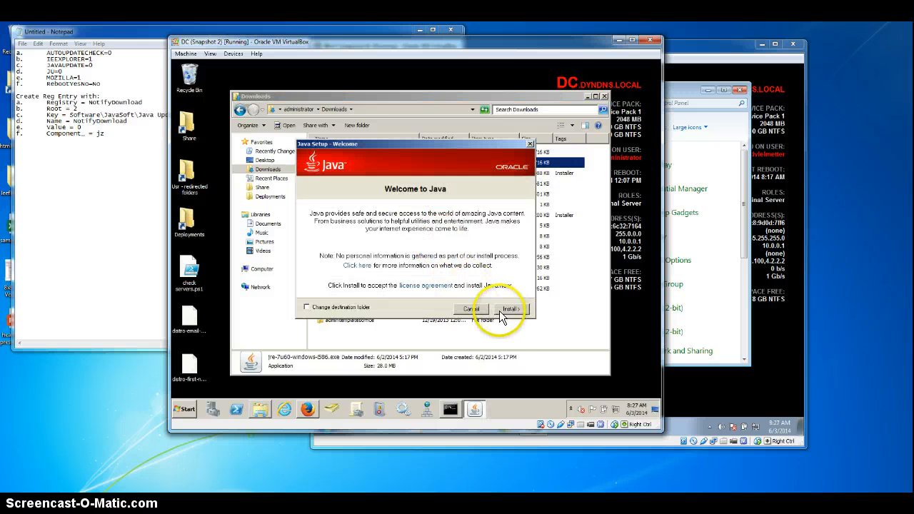
# Step: Run %appdata% with the Java setup still open, and go up to the AppData folder
pyautogui.click(187, 409)
pyautogui.click(307, 280)
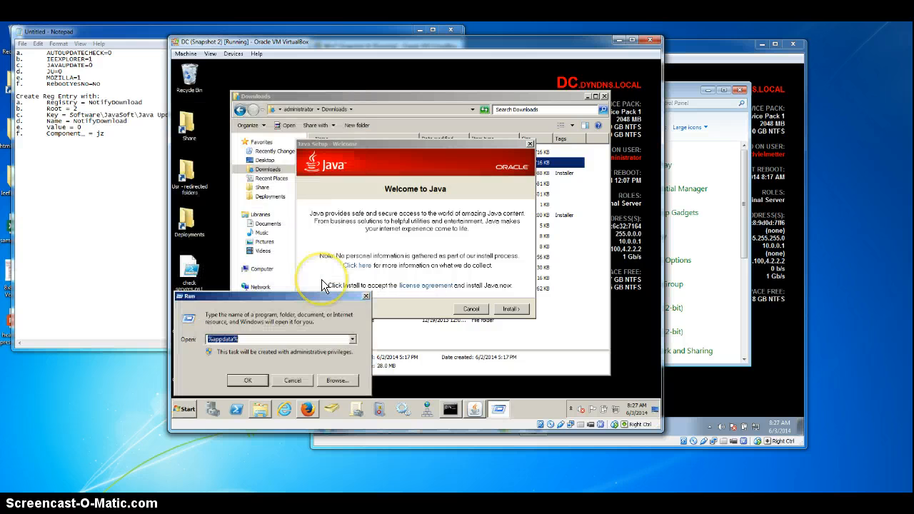
pyautogui.press('Return')
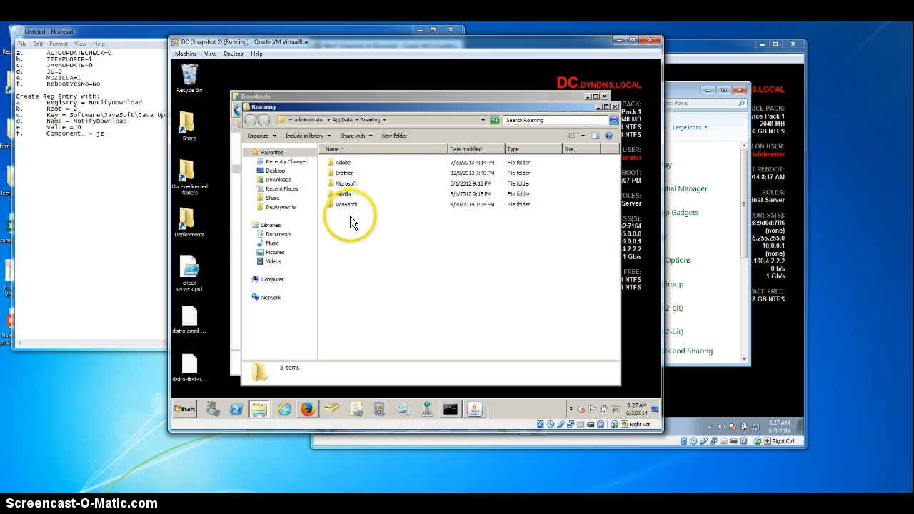
pyautogui.click(342, 119)
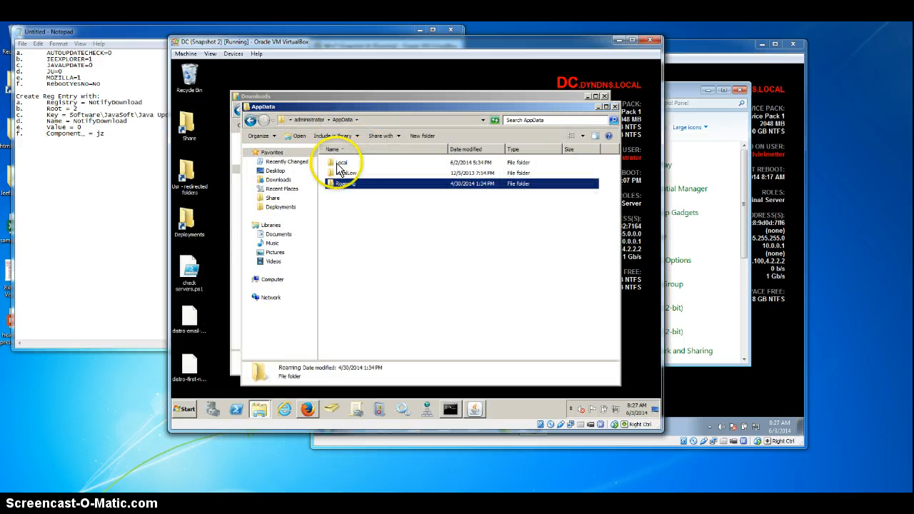
# Step: Browse within AppData to the LocalLow\Sun\Java\jre1.7.0_60 folder
pyautogui.doubleClick(338, 162)
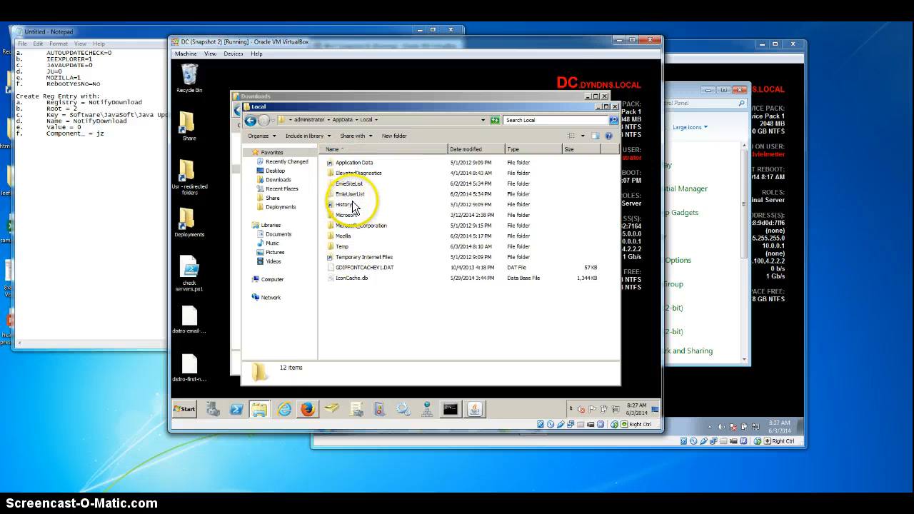
pyautogui.click(341, 119)
pyautogui.doubleClick(349, 173)
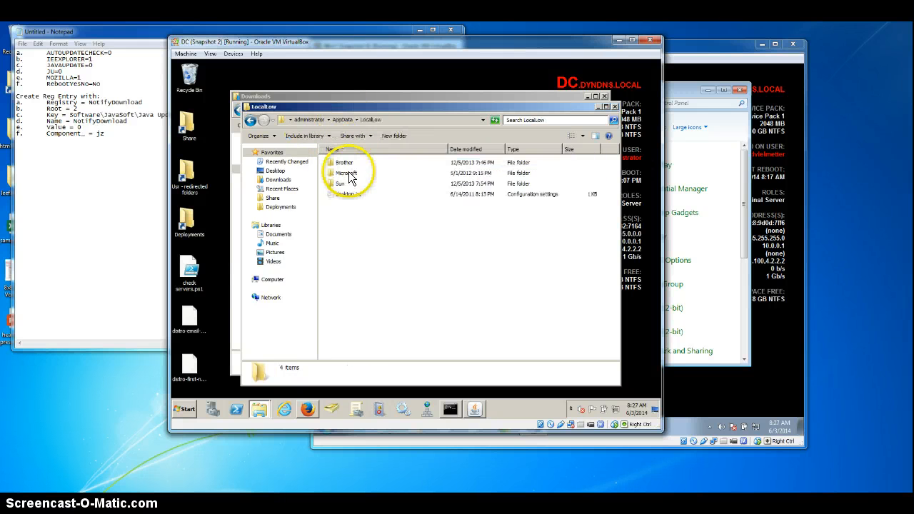
pyautogui.doubleClick(341, 183)
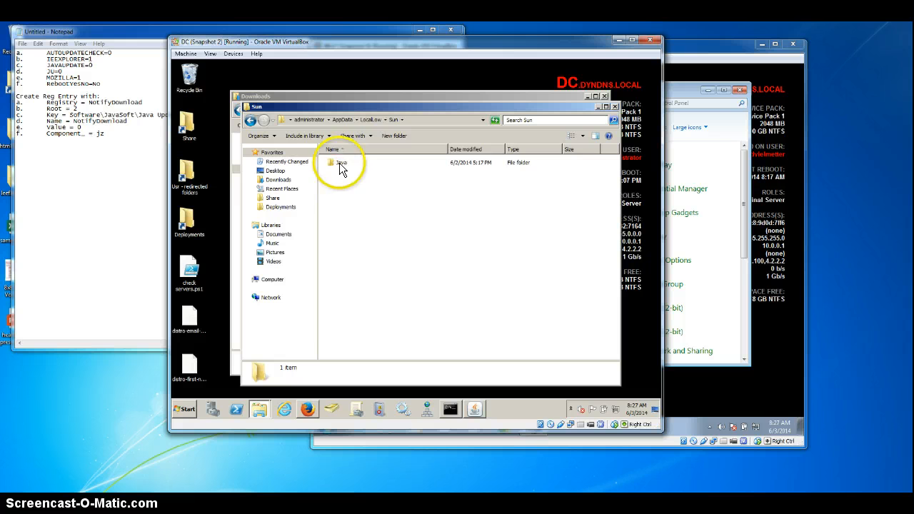
pyautogui.doubleClick(339, 162)
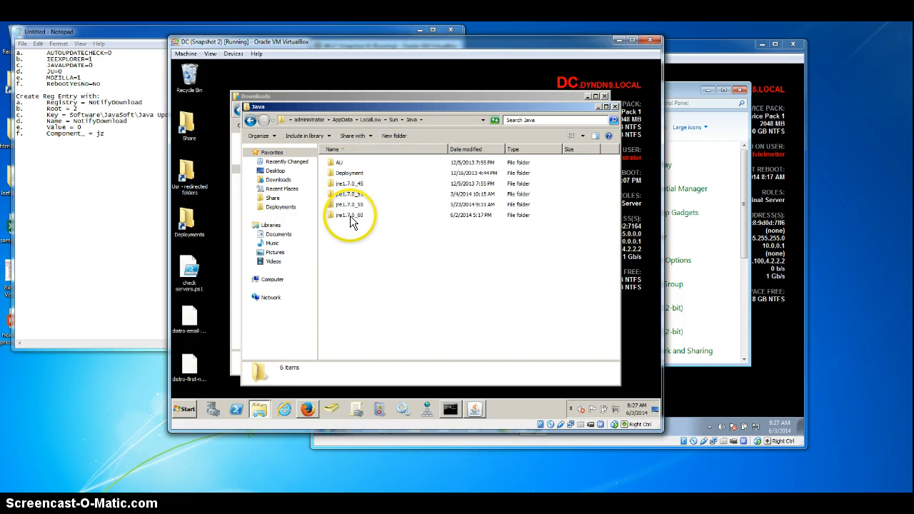
pyautogui.click(351, 218)
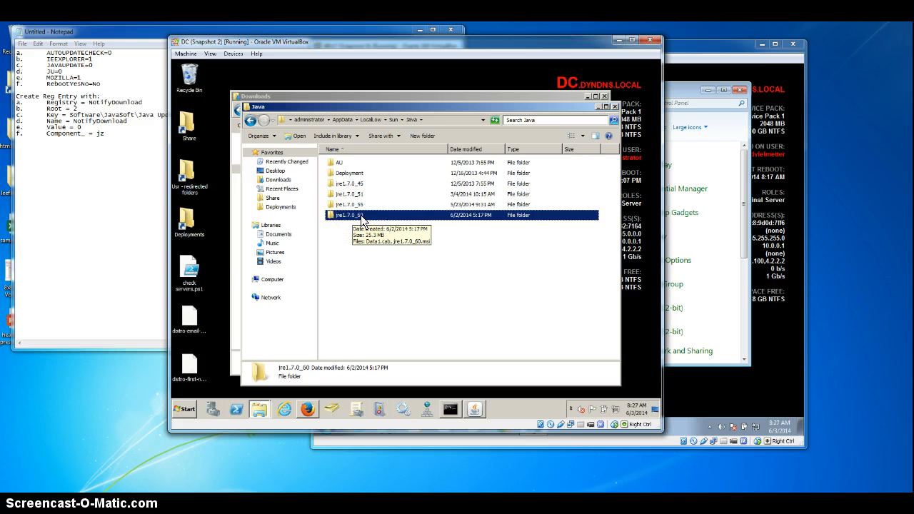
pyautogui.doubleClick(360, 219)
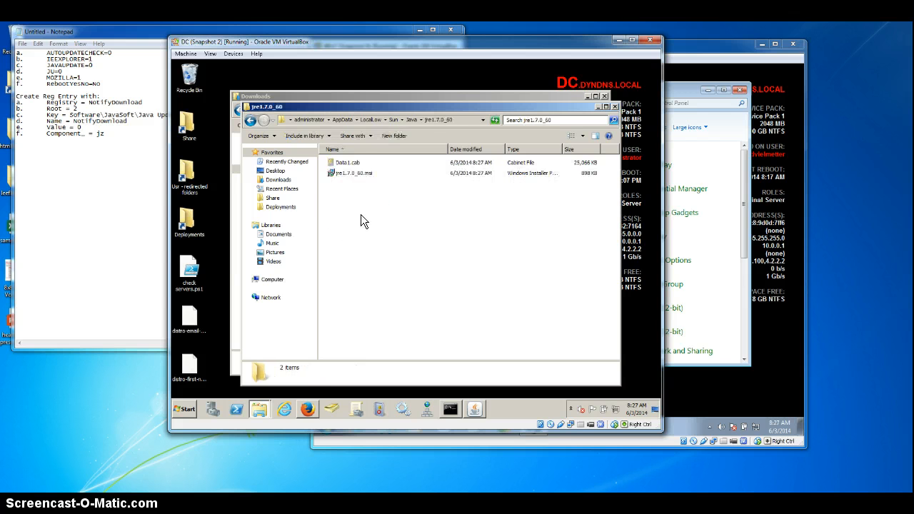
# Step: Select Data1.cab and jre1.7.0_60.msi in the extracted Java folder, and go to the Deployments folder
pyautogui.click(352, 177)
pyautogui.click(341, 163)
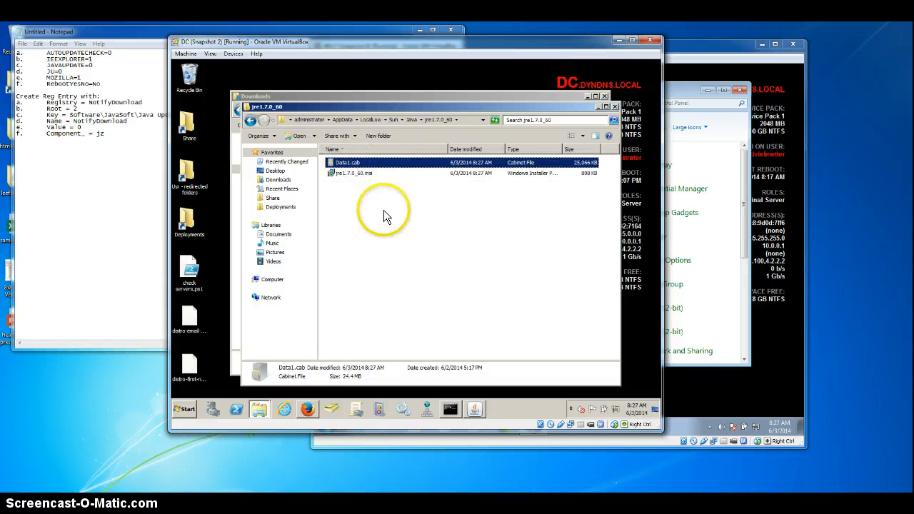
pyautogui.moveTo(384, 216); pyautogui.dragTo(350, 160)
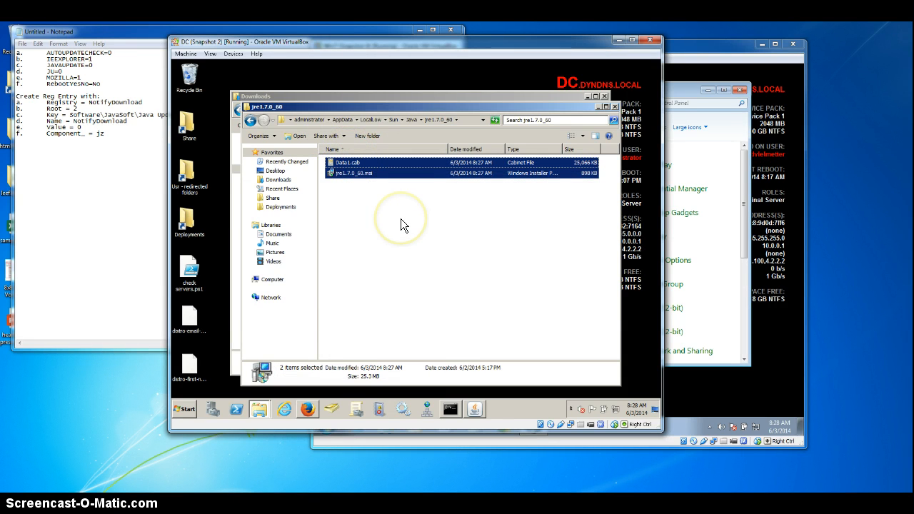
pyautogui.click(281, 207)
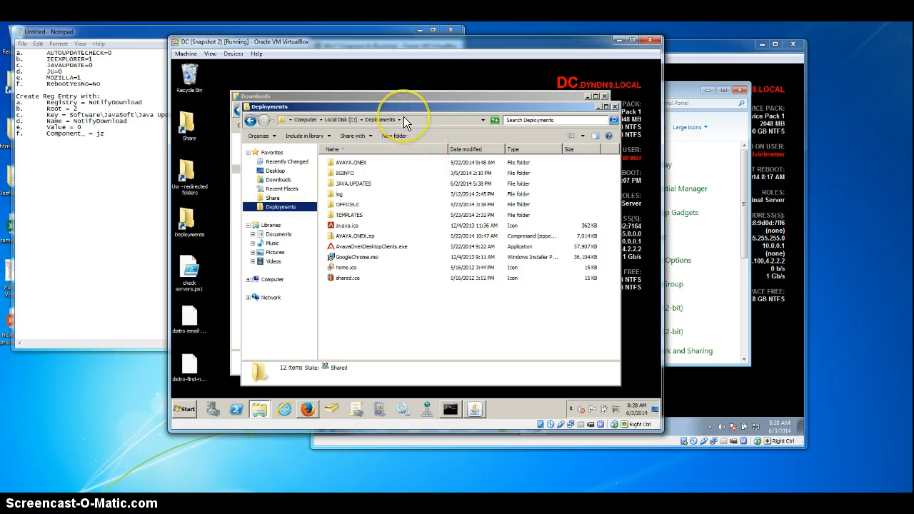
pyautogui.moveTo(430, 115); pyautogui.dragTo(428, 89)
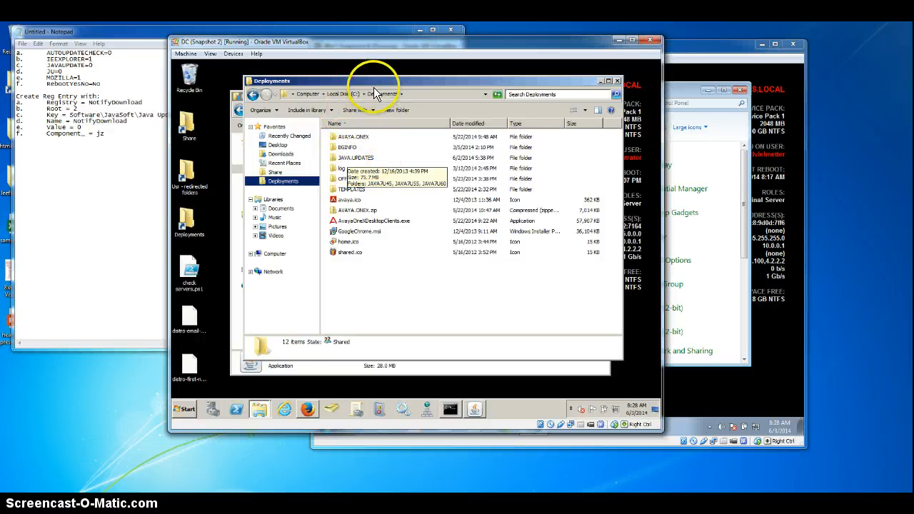
# Step: Open the JAVA7U60 folder inside JAVA.UPDATES and check its jre1.7.0_60.msi, Data1.cab and custom-settings.mst files
pyautogui.doubleClick(361, 157)
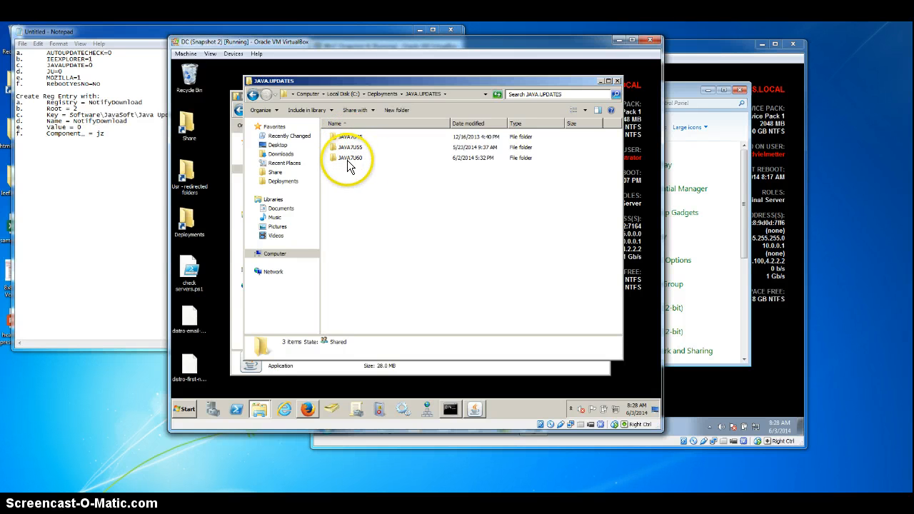
pyautogui.moveTo(342, 163)
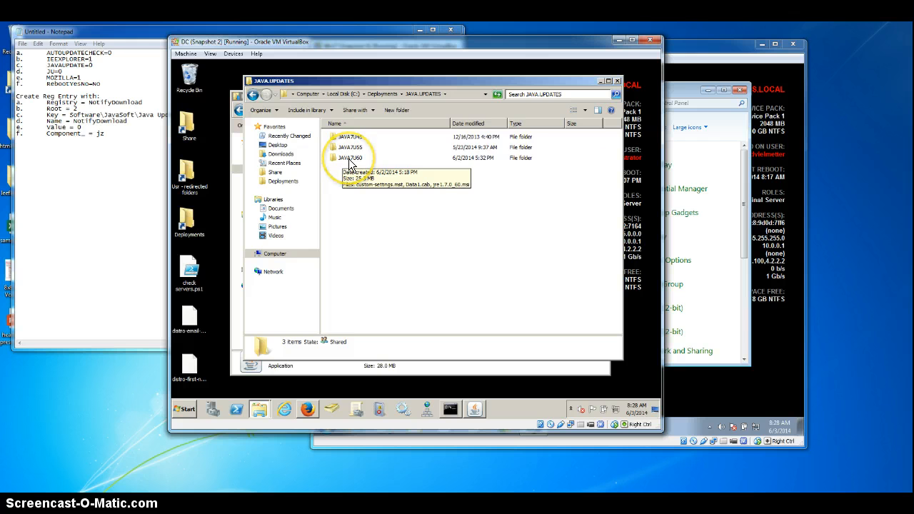
pyautogui.click(349, 162)
pyautogui.doubleClick(348, 159)
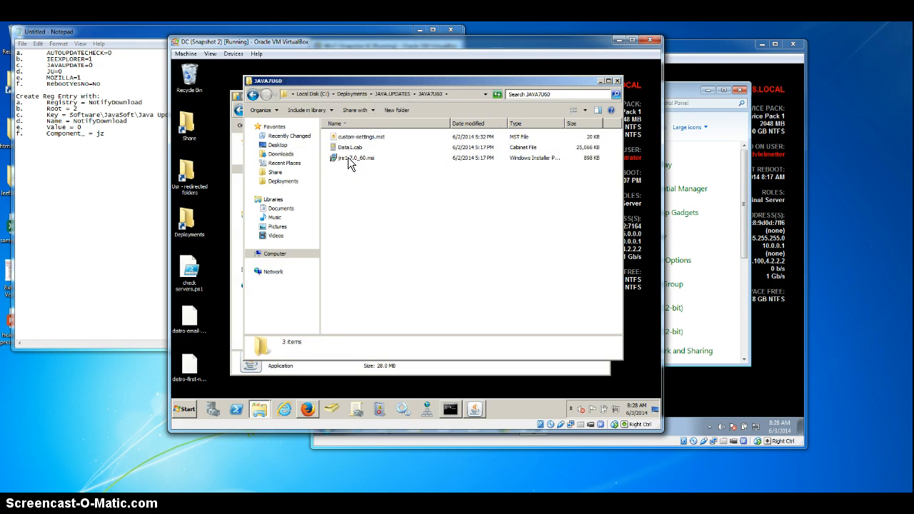
pyautogui.click(346, 151)
pyautogui.click(347, 158)
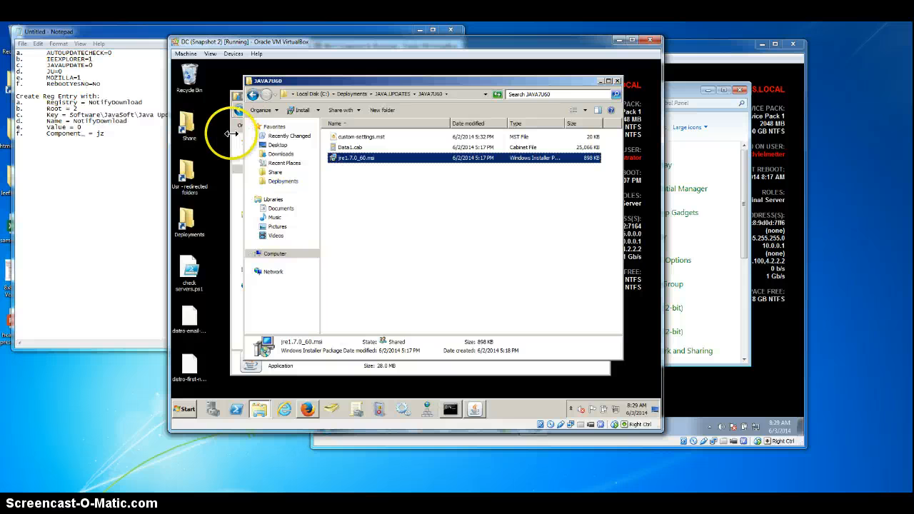
pyautogui.click(351, 137)
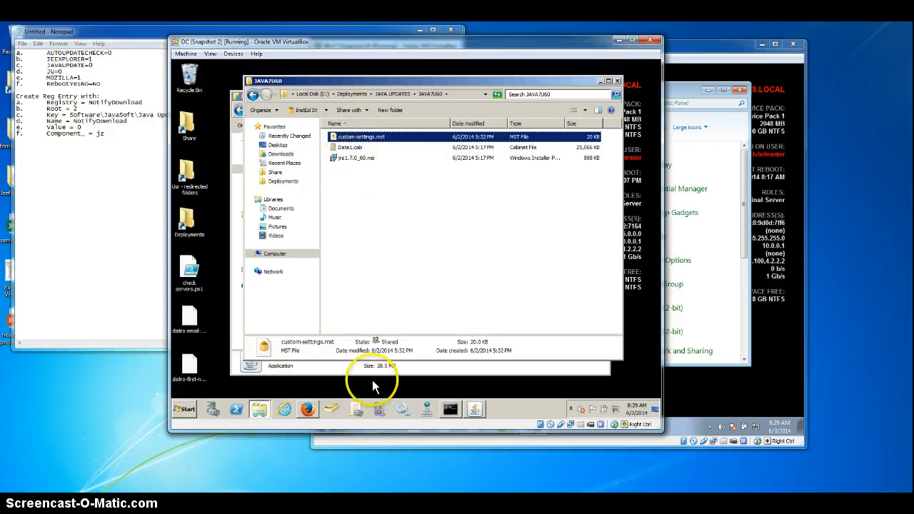
# Step: Launch InstEd on the domain controller and open jre1.7.0_60.msi from the JAVA7U60 folder
pyautogui.click(186, 410)
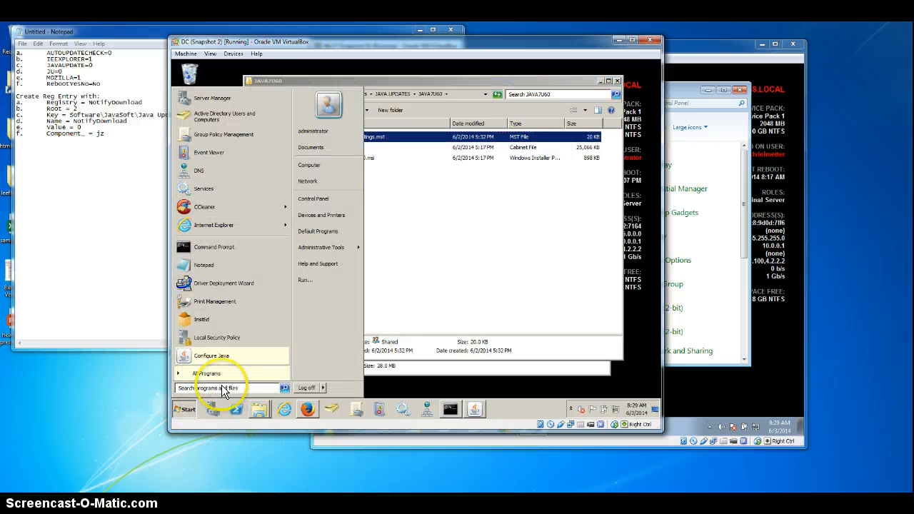
pyautogui.click(213, 318)
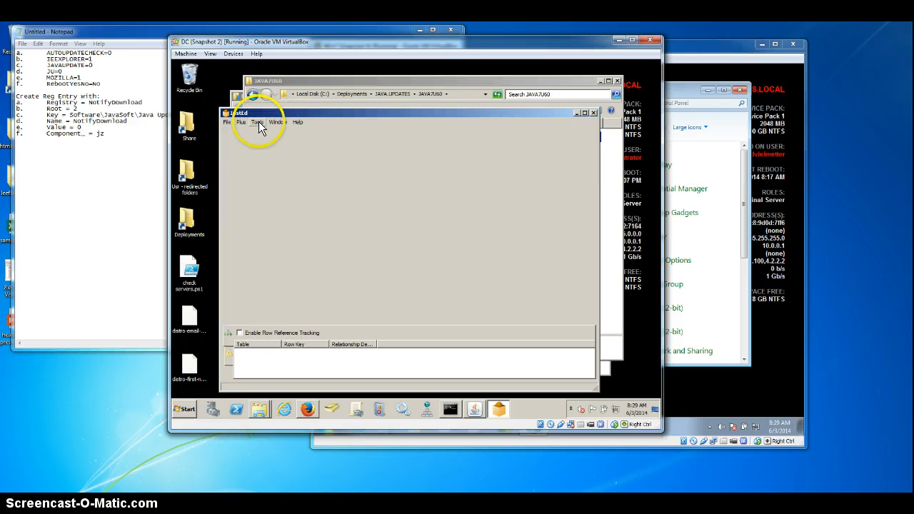
pyautogui.click(227, 122)
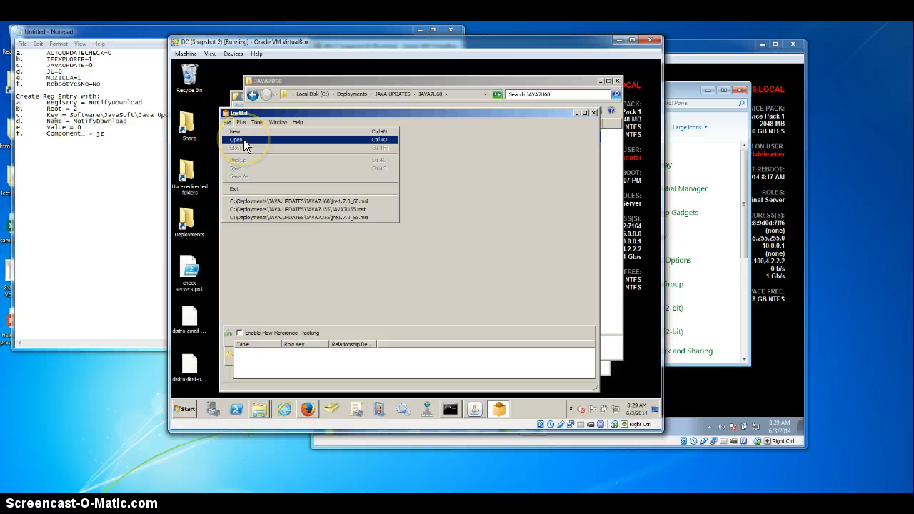
pyautogui.click(243, 140)
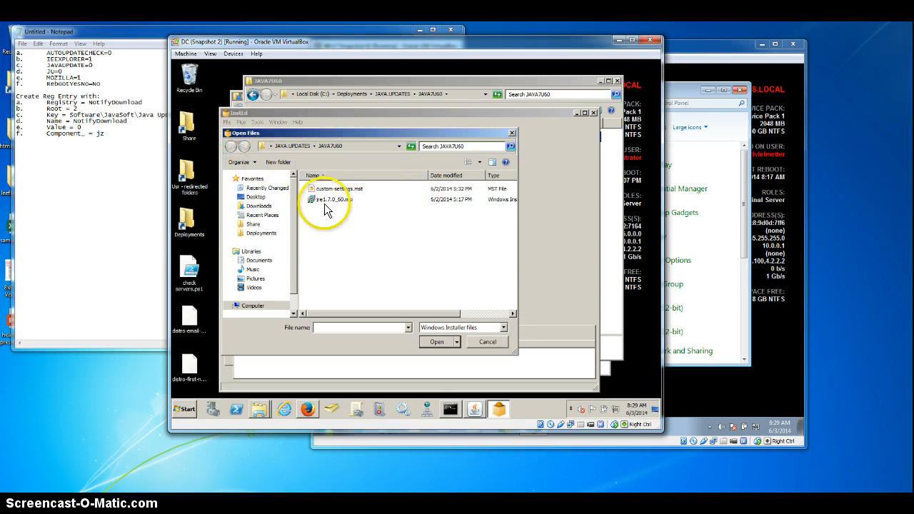
pyautogui.doubleClick(322, 201)
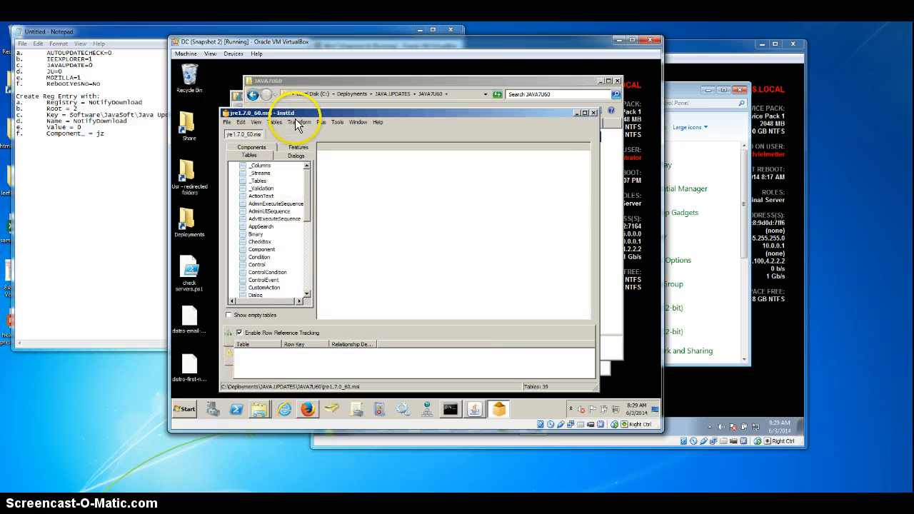
# Step: Create a new transform named new-video-transform for the Java MSI in the JAVA7U60 folder
pyautogui.click(298, 123)
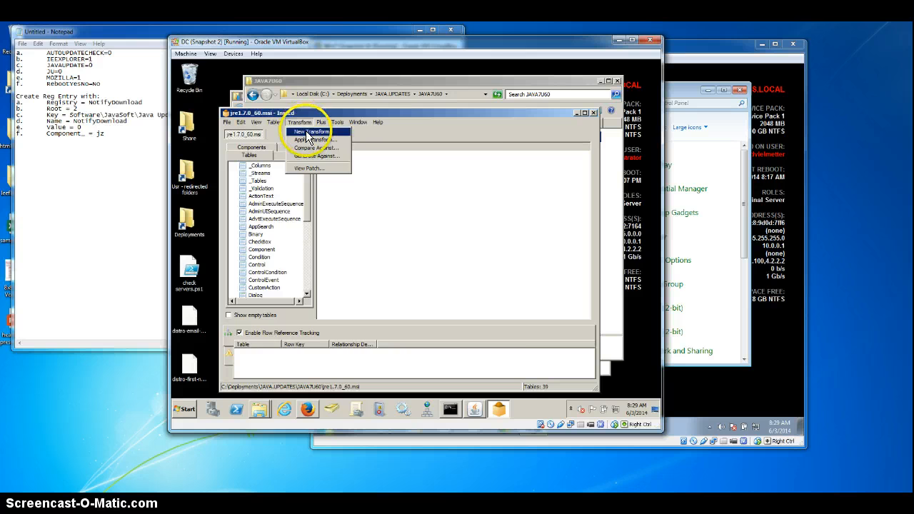
pyautogui.click(307, 132)
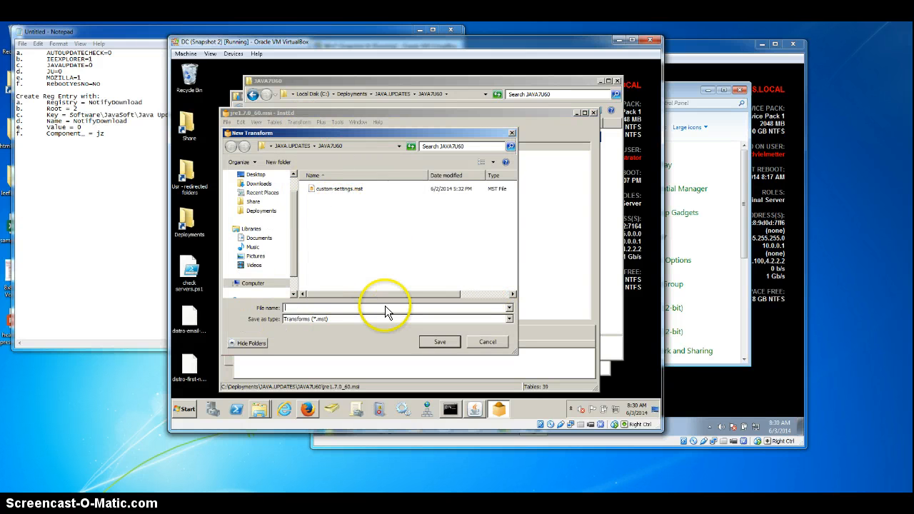
pyautogui.write('new')
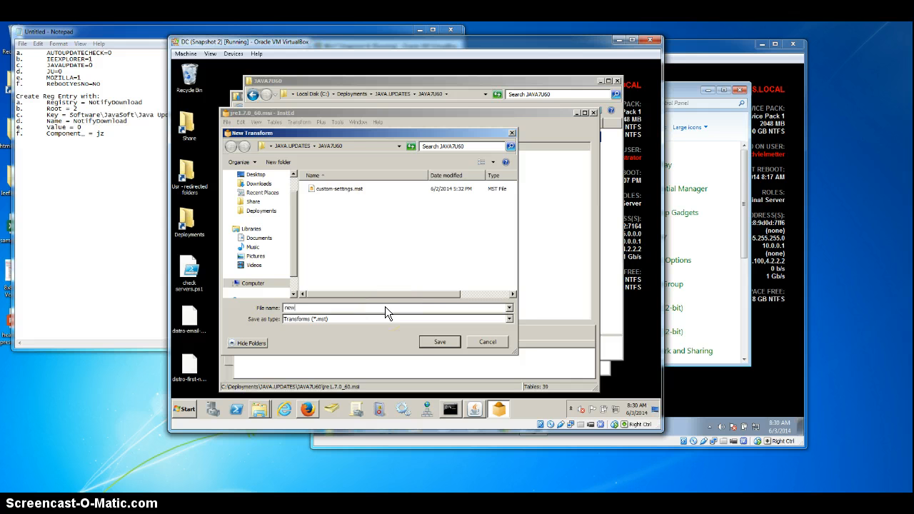
pyautogui.write('-video-transform')
pyautogui.press('Return')
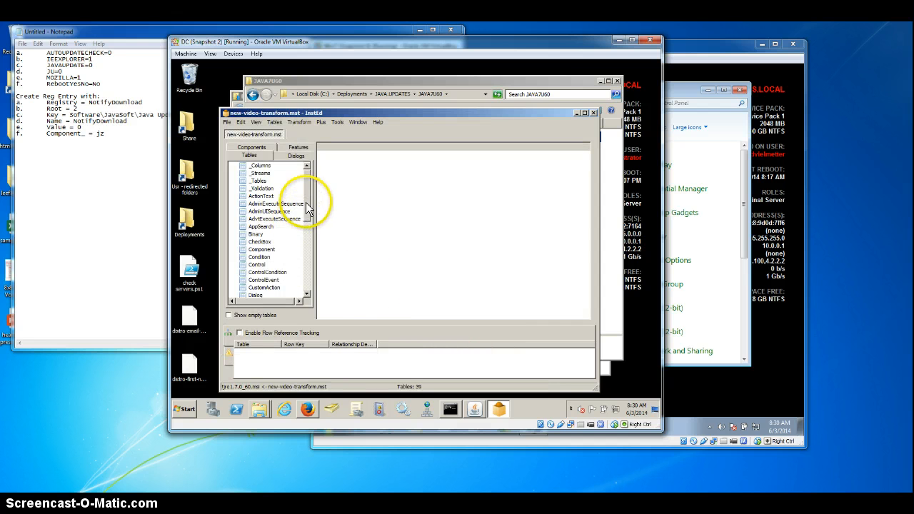
# Step: Sort the transform's Property table by property name and set AUTOUPDATECHECK to 0
pyautogui.moveTo(306, 204); pyautogui.dragTo(309, 273)
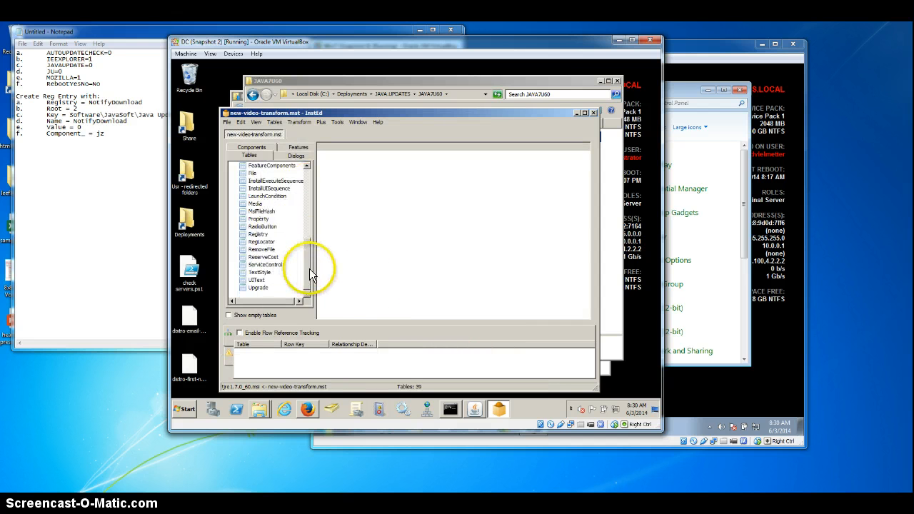
pyautogui.click(259, 219)
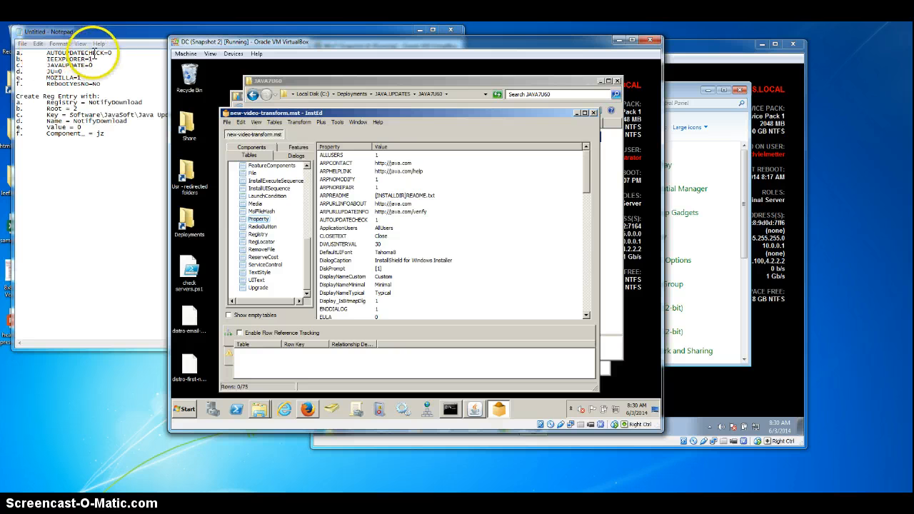
pyautogui.click(328, 146)
pyautogui.click(339, 212)
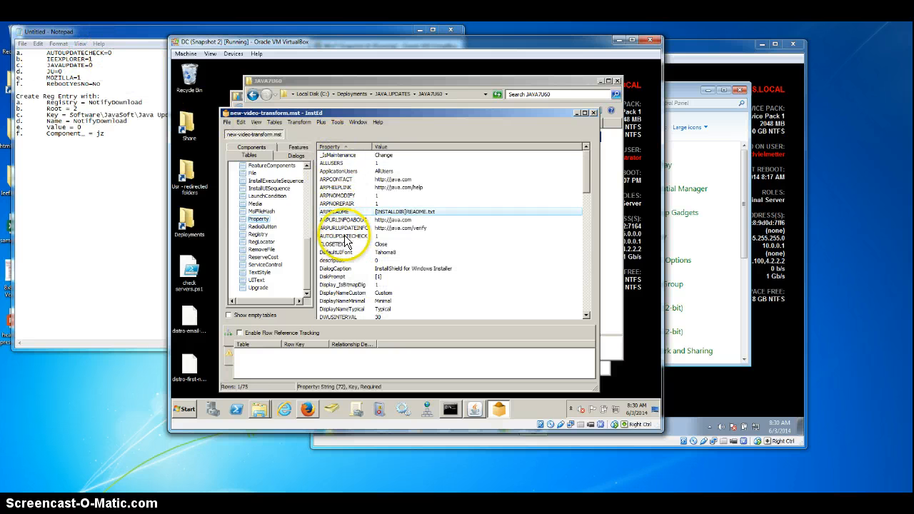
pyautogui.click(345, 236)
pyautogui.doubleClick(387, 236)
pyautogui.write('0')
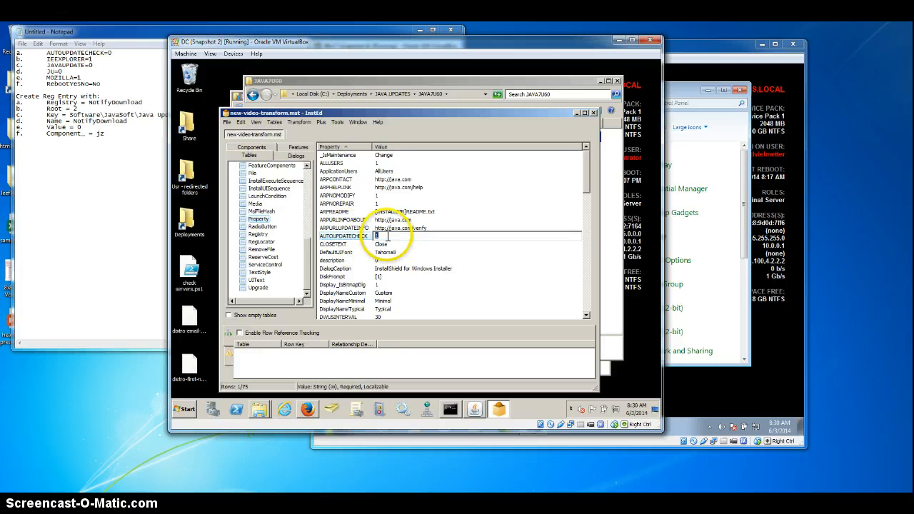
pyautogui.click(334, 277)
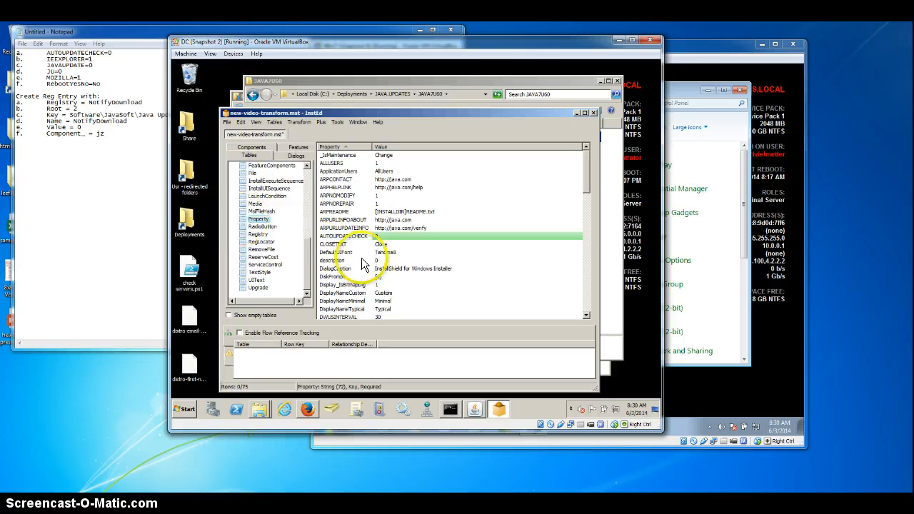
# Step: Set the IEXPLORER property to 1 in the Property table
pyautogui.click(345, 284)
pyautogui.press('Down')
pyautogui.press('Down')
pyautogui.press('Down')
pyautogui.press('Down')
pyautogui.press('Down')
pyautogui.press('Down')
pyautogui.press('Down')
pyautogui.press('Down')
pyautogui.press('Down')
pyautogui.press('Down')
pyautogui.press('Down')
pyautogui.press('Down')
pyautogui.press('Down')
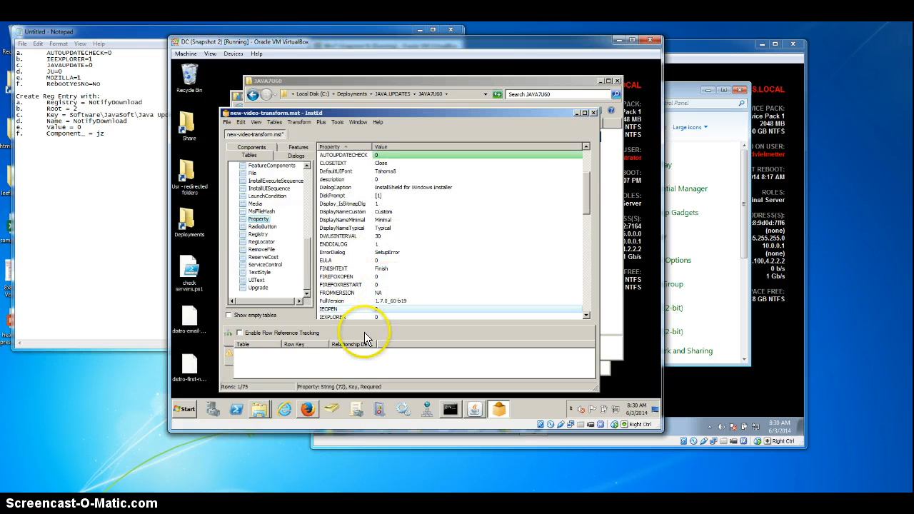
pyautogui.doubleClick(384, 317)
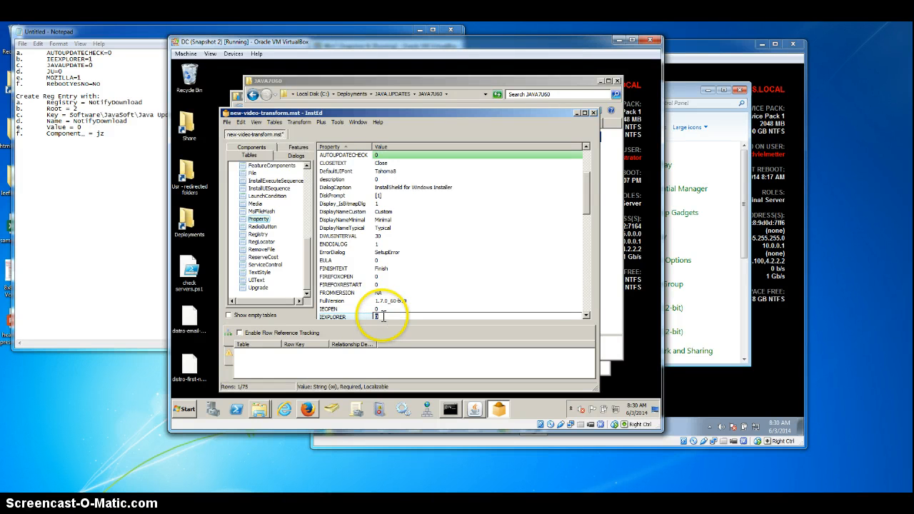
pyautogui.write('1')
pyautogui.press('Return')
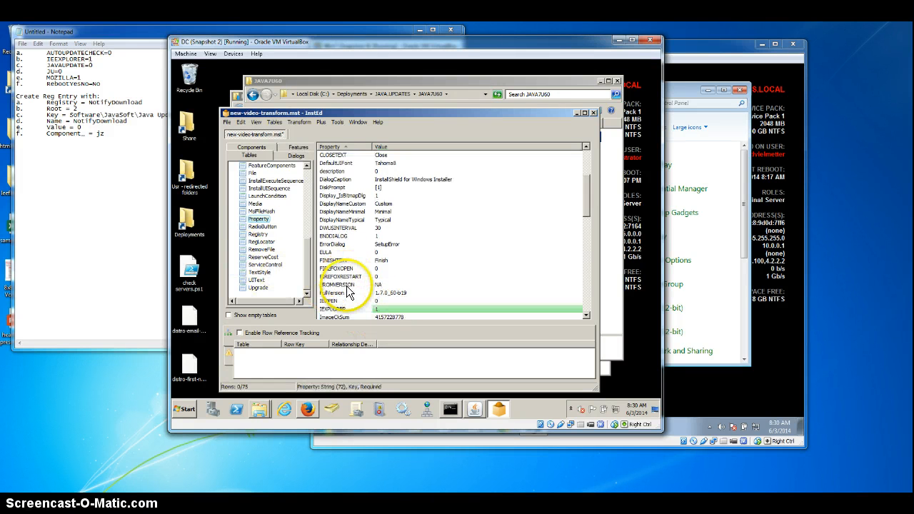
# Step: Set the JAVAUPDATE and JU properties to 0 in the Property table
pyautogui.scroll(-3, 350, 301)
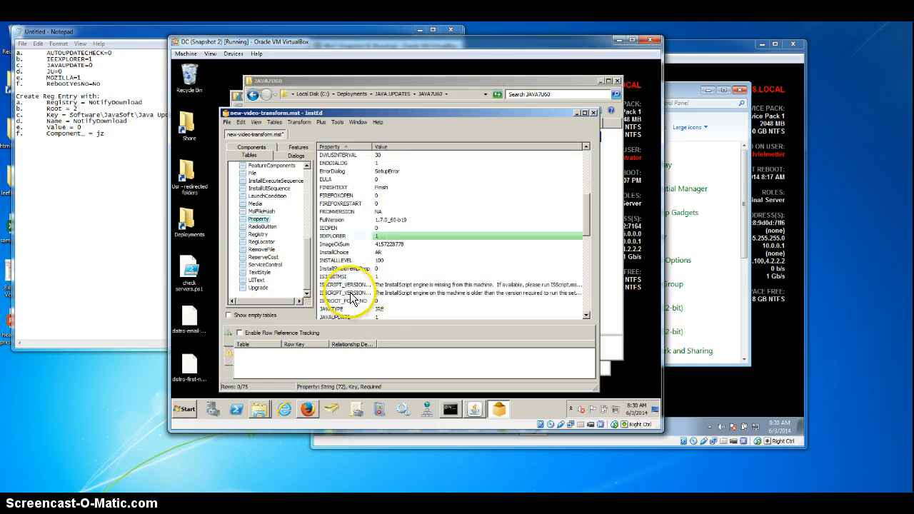
pyautogui.doubleClick(386, 317)
pyautogui.write('0')
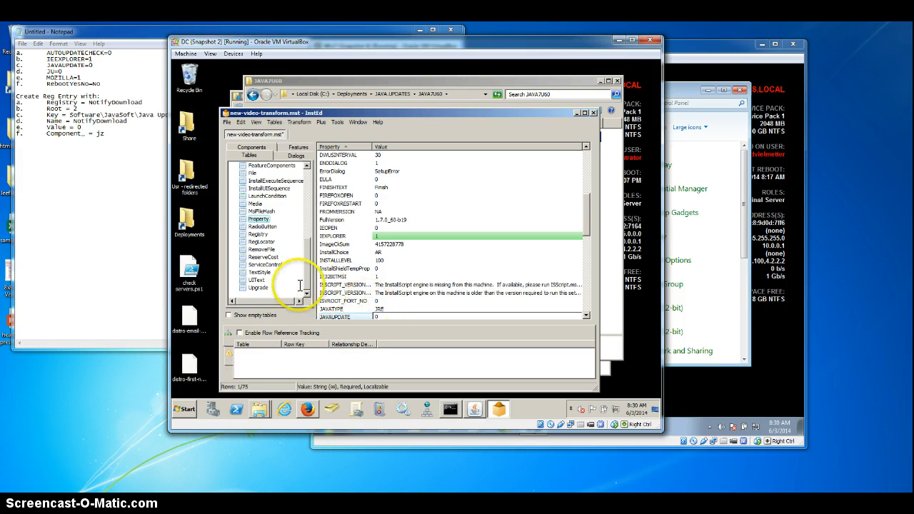
pyautogui.press('Return')
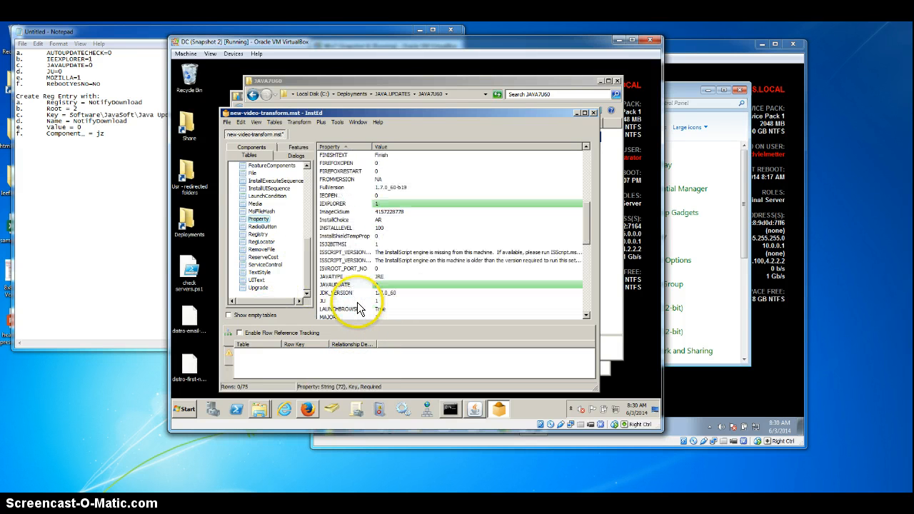
pyautogui.scroll(-1, 355, 303)
pyautogui.doubleClick(393, 301)
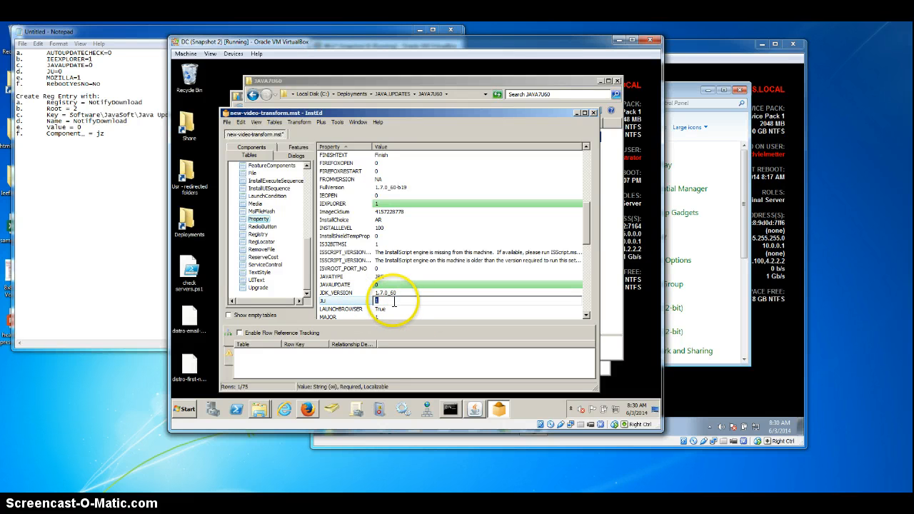
pyautogui.click(341, 286)
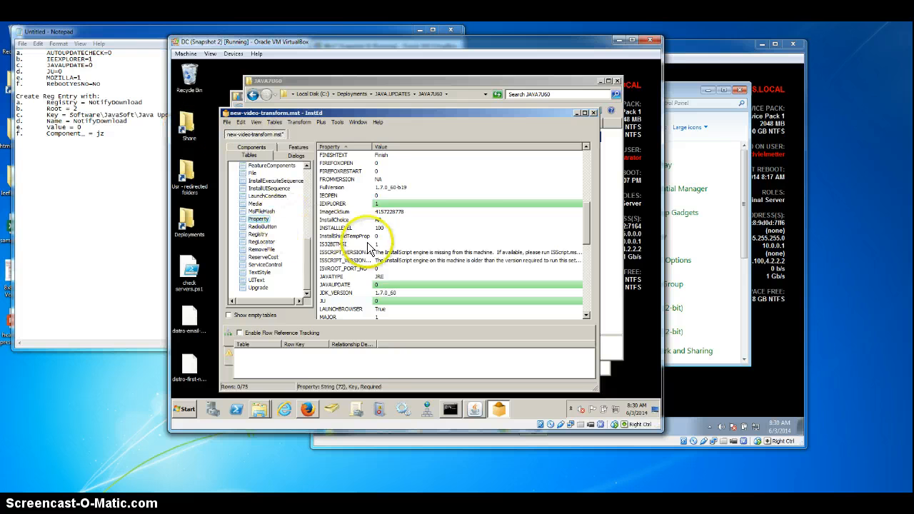
# Step: Set the MOZILLA property to 1 in the Property table
pyautogui.scroll(-2, 343, 265)
pyautogui.click(341, 279)
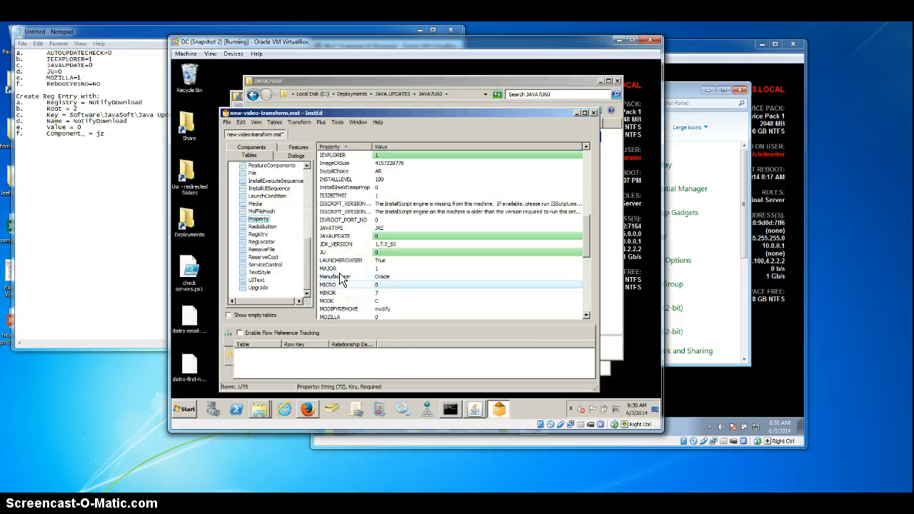
pyautogui.doubleClick(391, 316)
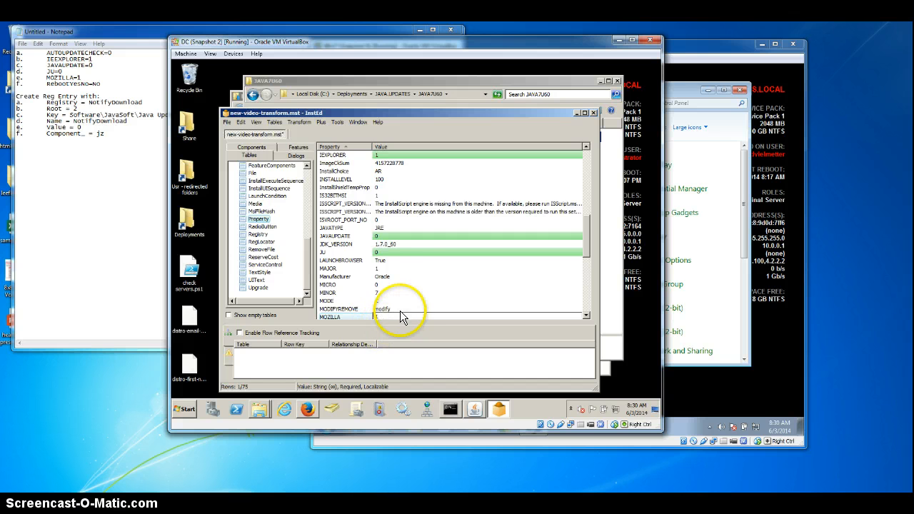
pyautogui.click(332, 279)
# Step: Set the RebootYesNo property to No in the Property table
pyautogui.scroll(-5, 346, 281)
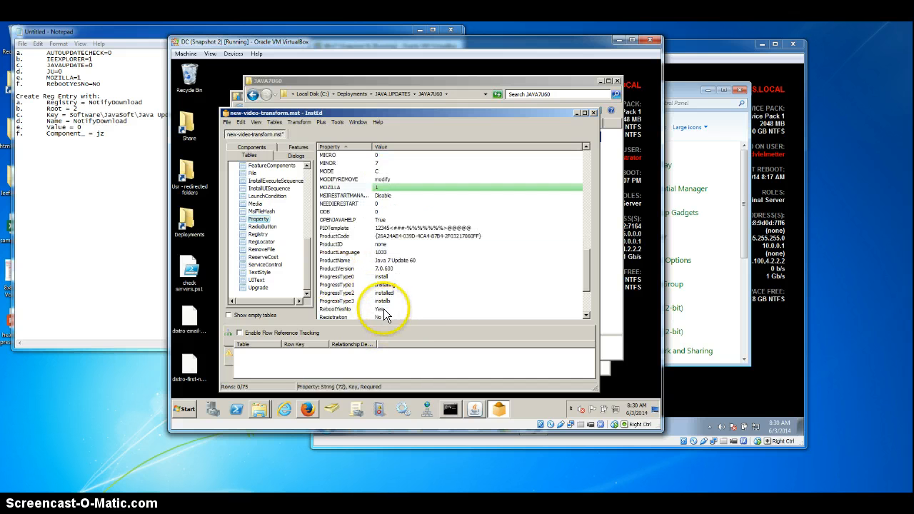
pyautogui.click(383, 309)
pyautogui.click(392, 310)
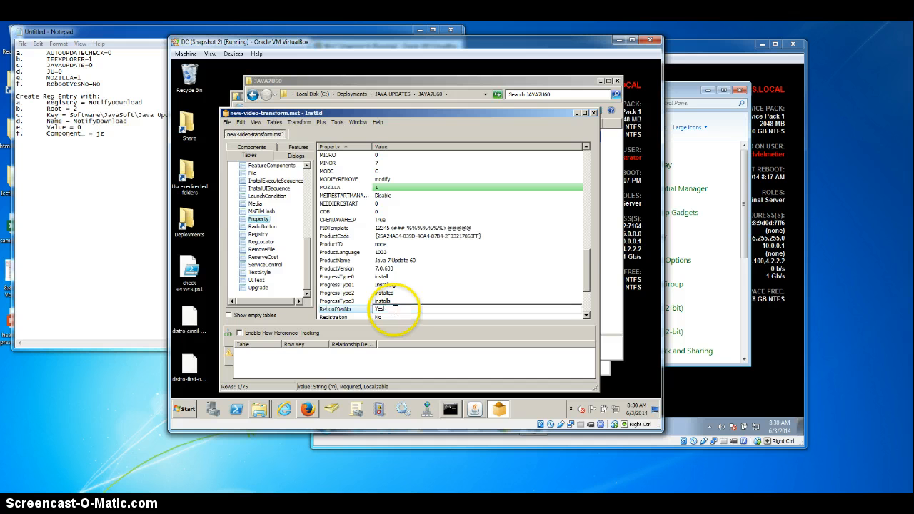
pyautogui.moveTo(393, 310); pyautogui.dragTo(363, 311)
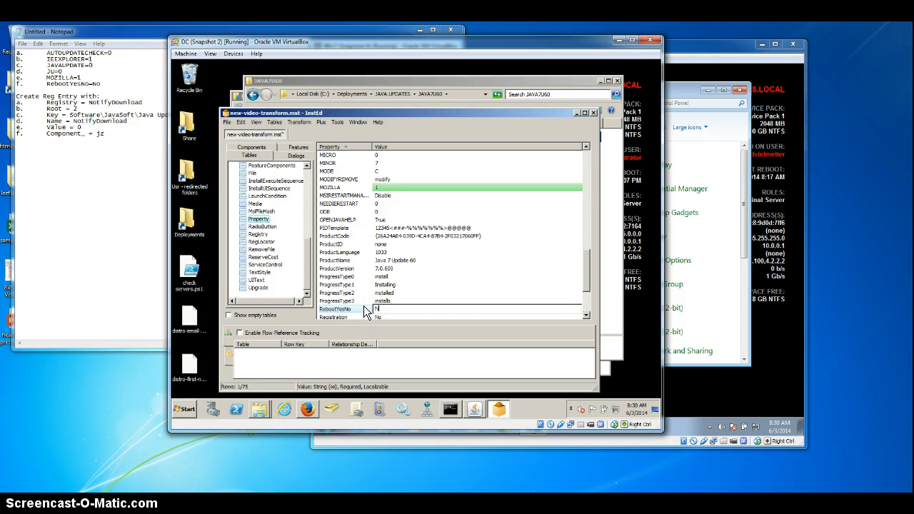
pyautogui.write('No')
pyautogui.press('Return')
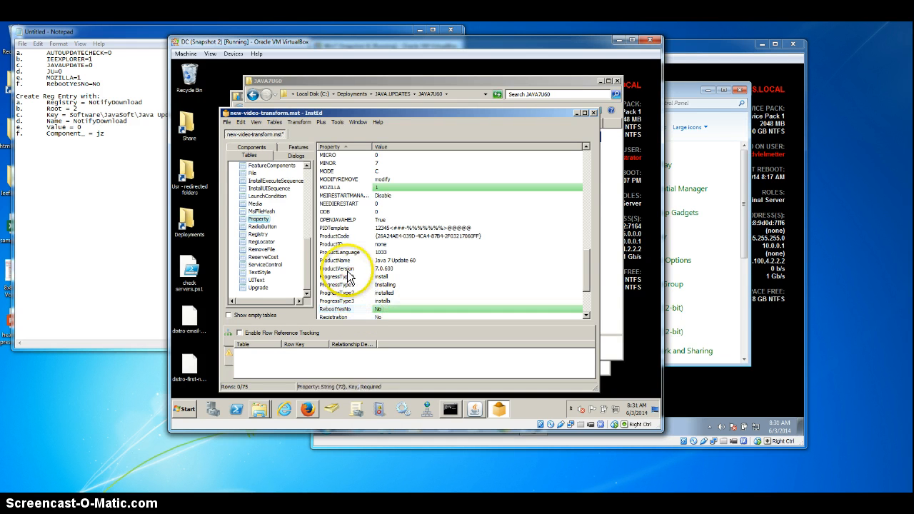
# Step: Open the transform's Registry table and start adding a new row to it
pyautogui.click(254, 235)
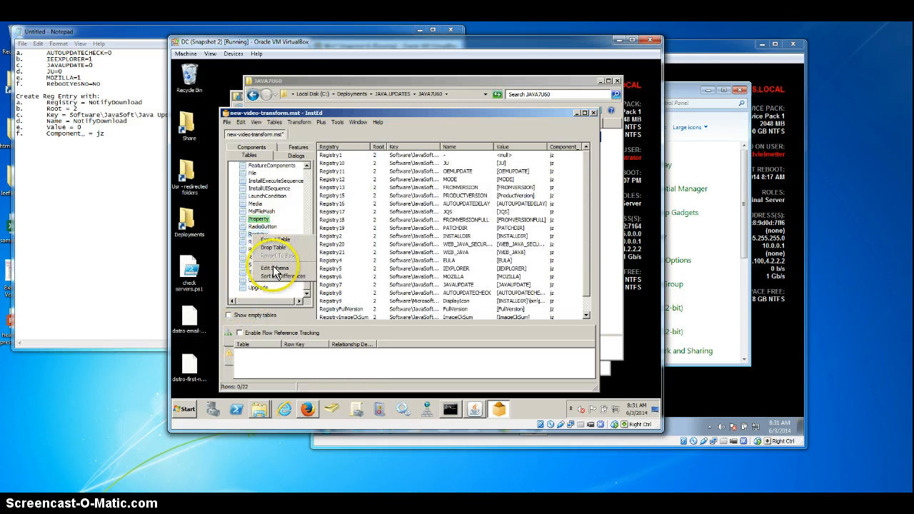
pyautogui.click(357, 301)
pyautogui.scroll(-1, 499, 300)
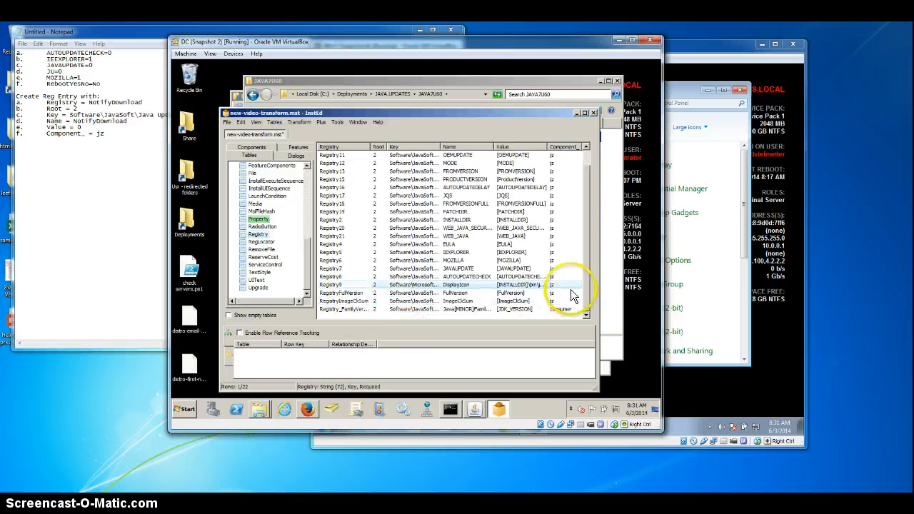
pyautogui.rightClick(382, 313)
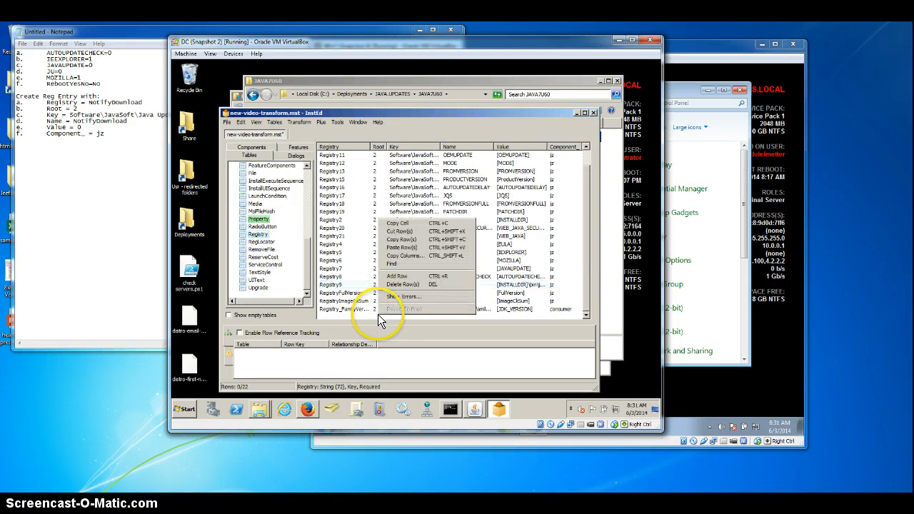
pyautogui.click(398, 276)
# Step: Fill the new row's Registry field with NotifyDownload, copied from the Notepad notes
pyautogui.click(341, 158)
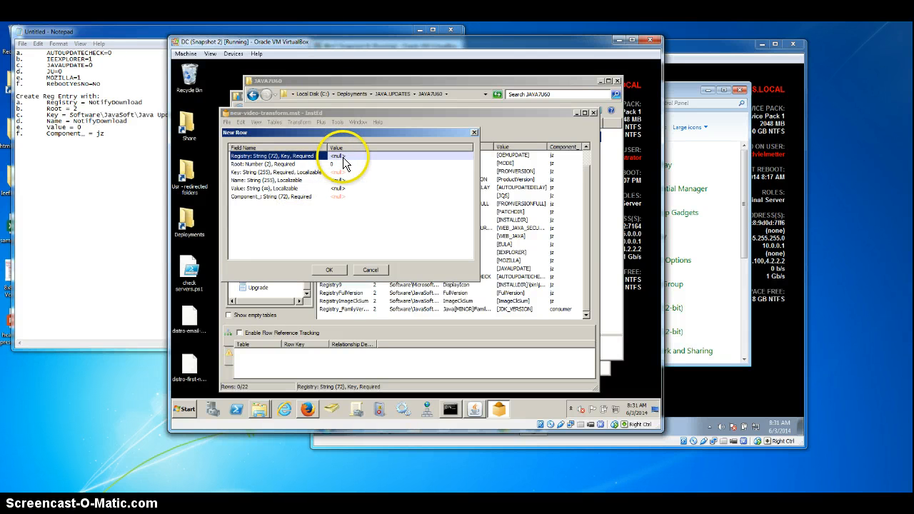
pyautogui.doubleClick(112, 102)
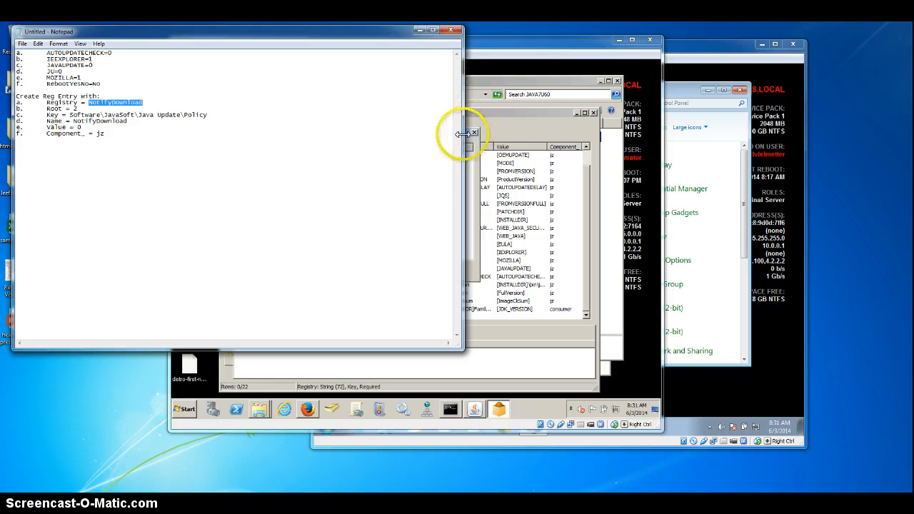
pyautogui.moveTo(460, 133); pyautogui.dragTo(167, 133)
pyautogui.click(402, 147)
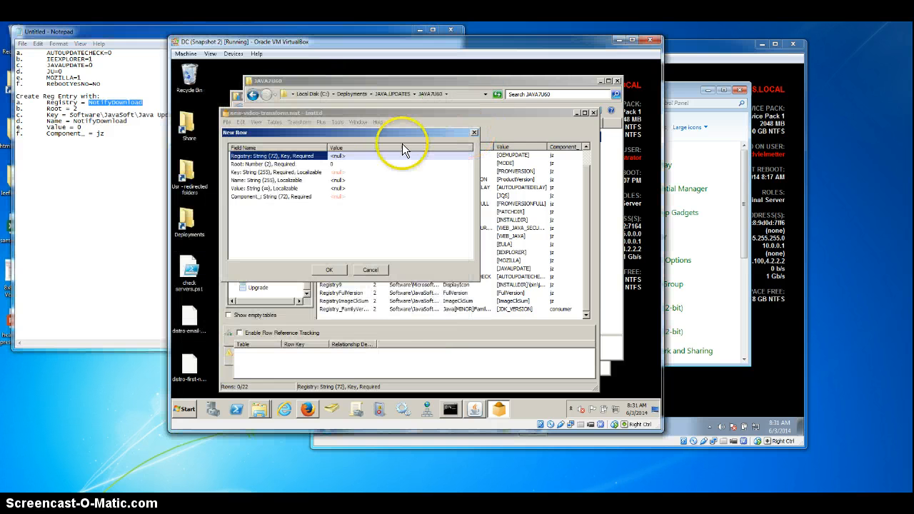
pyautogui.click(341, 155)
pyautogui.click(337, 164)
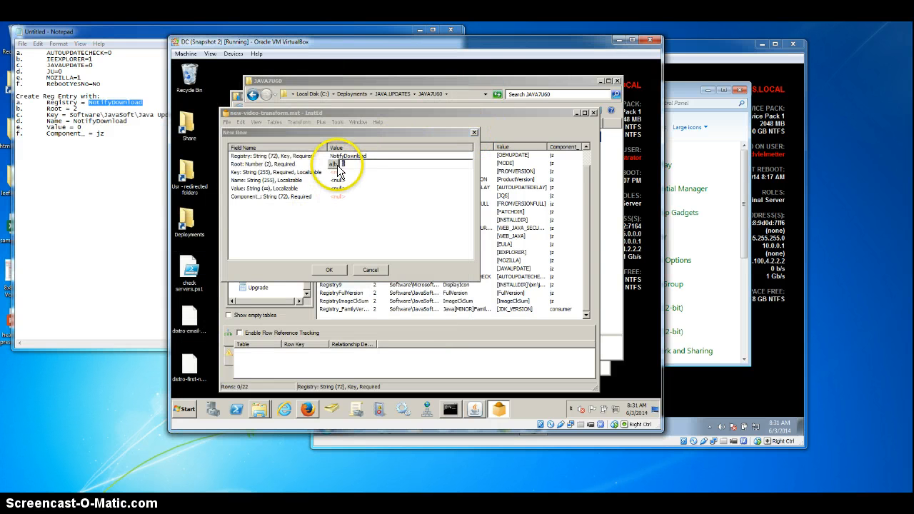
pyautogui.click(346, 165)
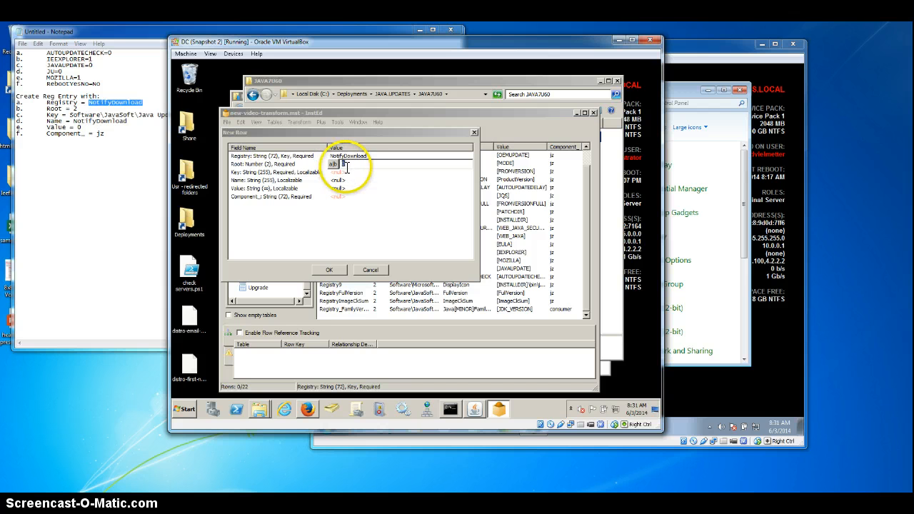
pyautogui.click(348, 180)
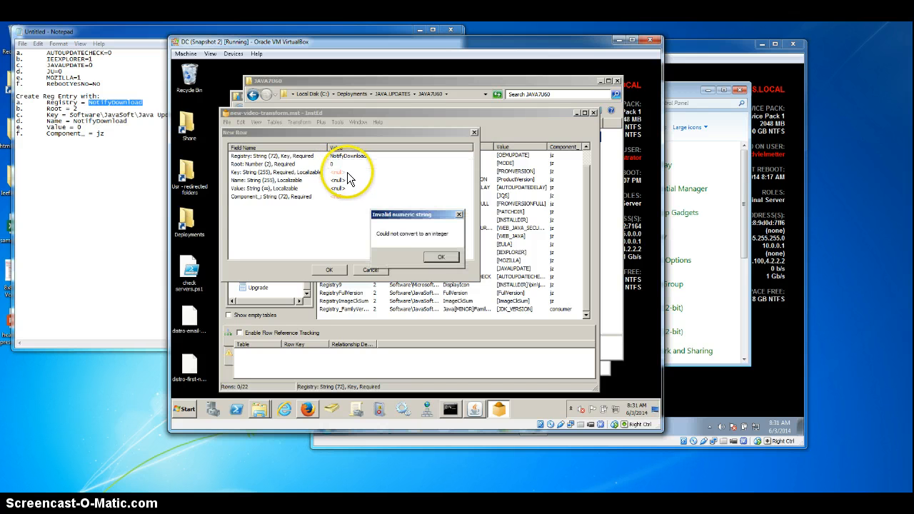
pyautogui.click(440, 259)
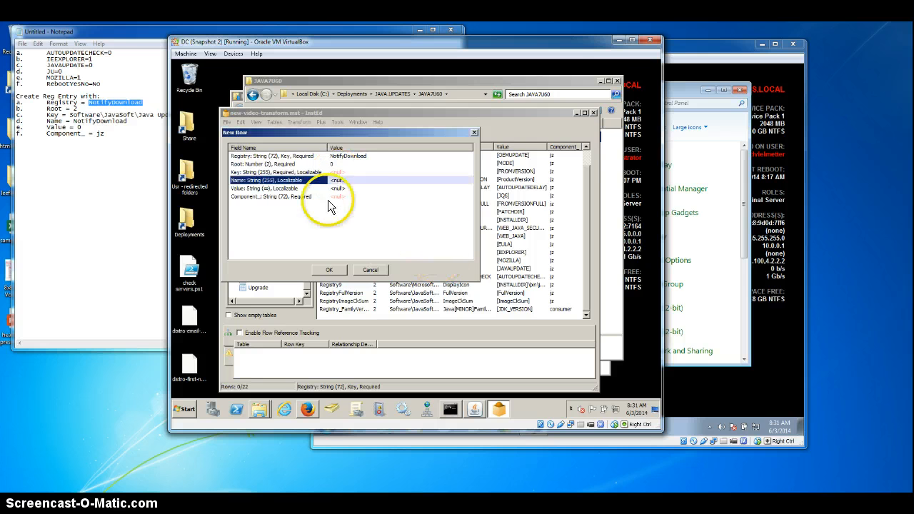
# Step: Set the new registry row's Root field to 2
pyautogui.click(339, 164)
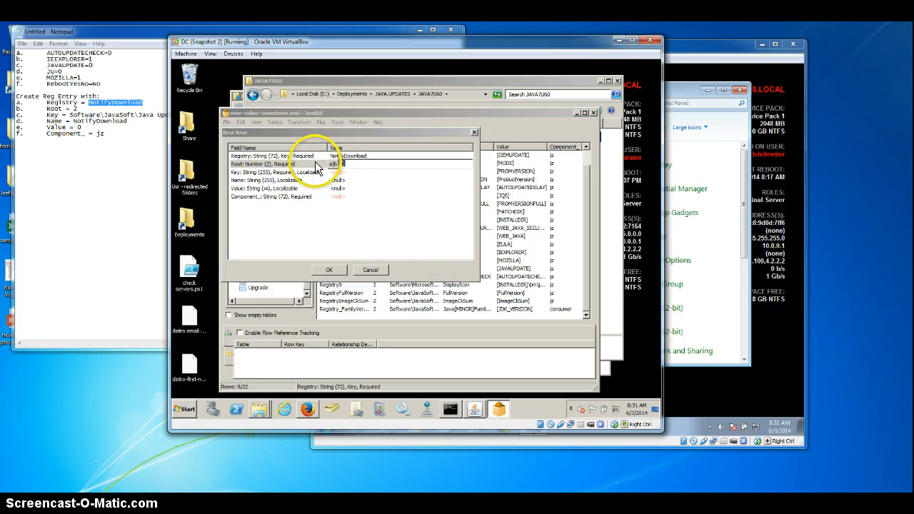
pyautogui.write('2')
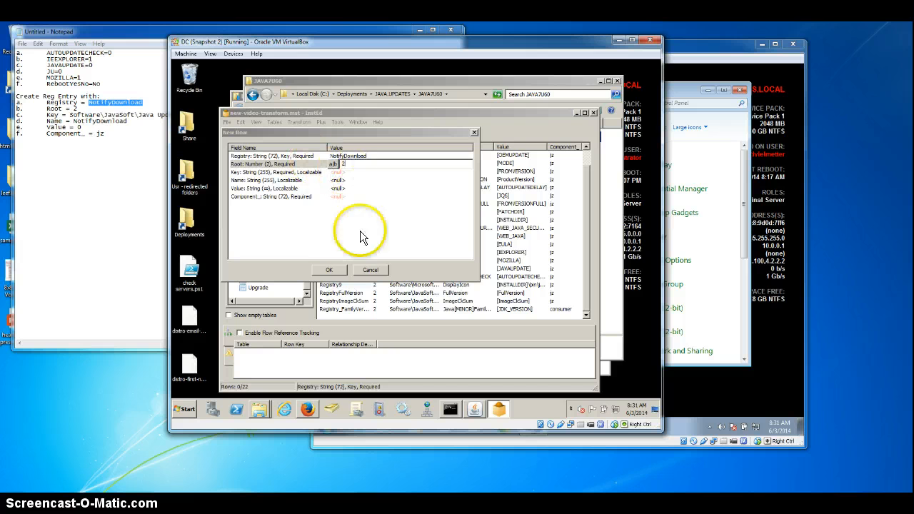
pyautogui.press('Return')
# Step: Fill the row's Key field with Software\JavaSoft\Java Update\Policy, copied from the Notepad notes
pyautogui.click(347, 176)
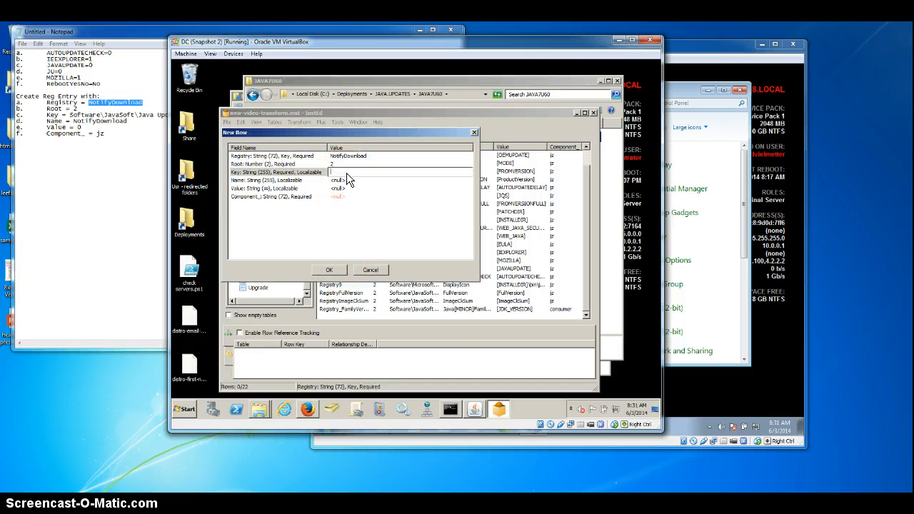
pyautogui.click(89, 114)
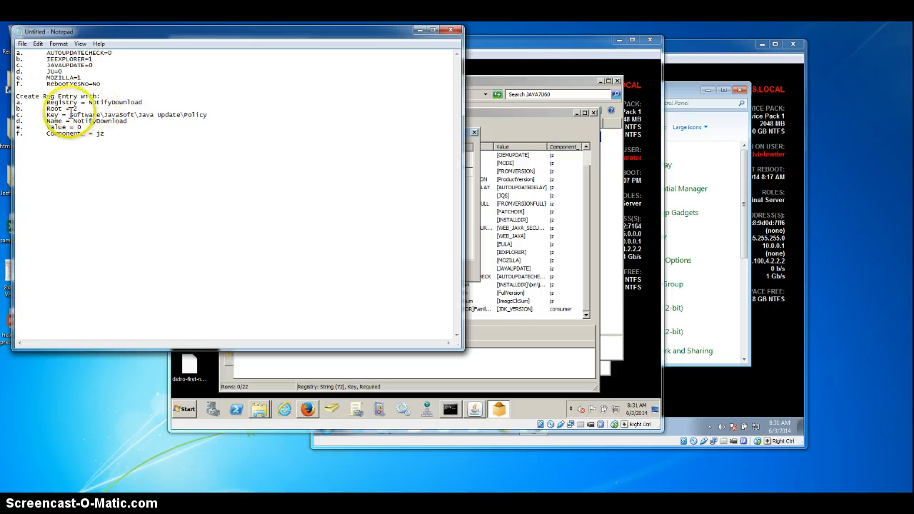
pyautogui.moveTo(70, 114); pyautogui.dragTo(210, 114)
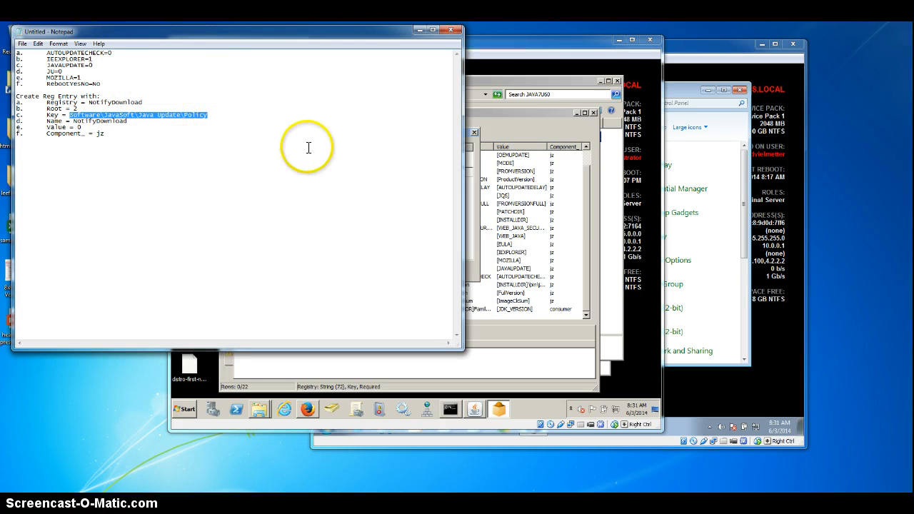
pyautogui.click(467, 159)
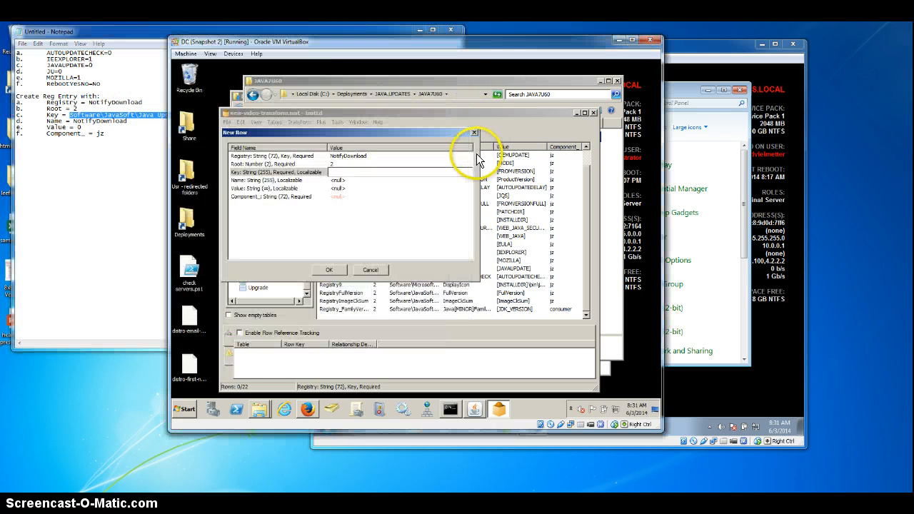
# Step: Fill the row's Name field with NotifyDownload, copied from the Notepad notes
pyautogui.click(340, 183)
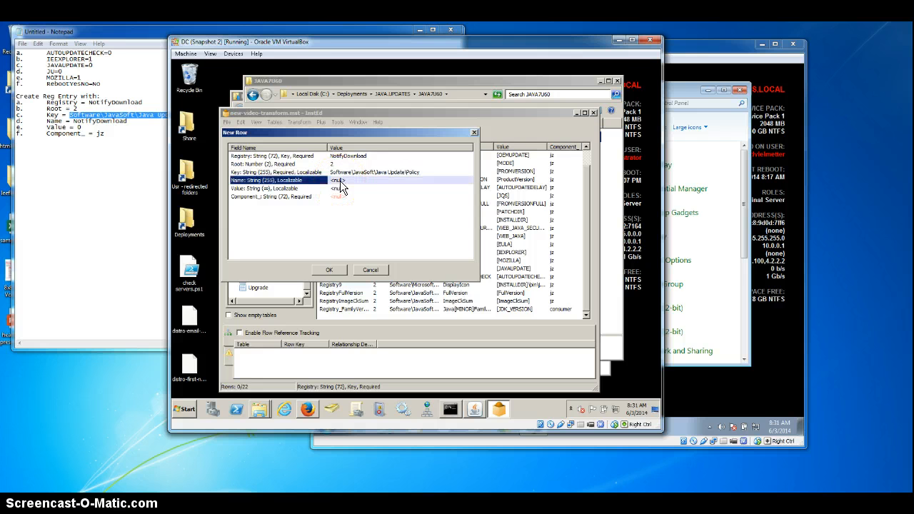
pyautogui.click(340, 181)
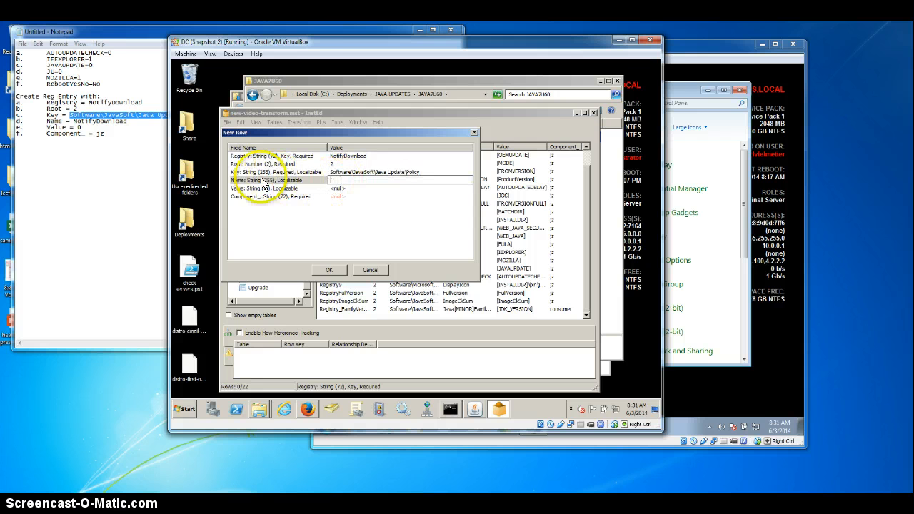
pyautogui.moveTo(74, 121); pyautogui.dragTo(129, 121)
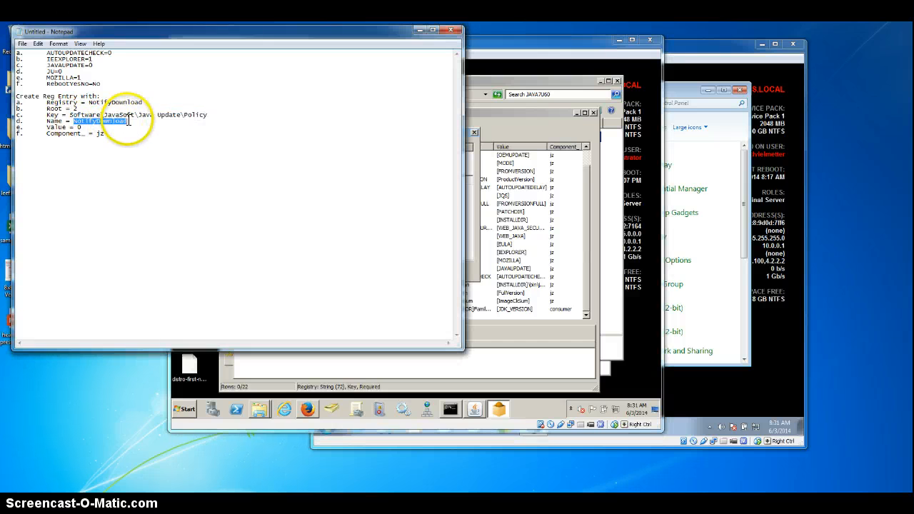
pyautogui.click(523, 123)
pyautogui.hotkey('ctrl', 'v')
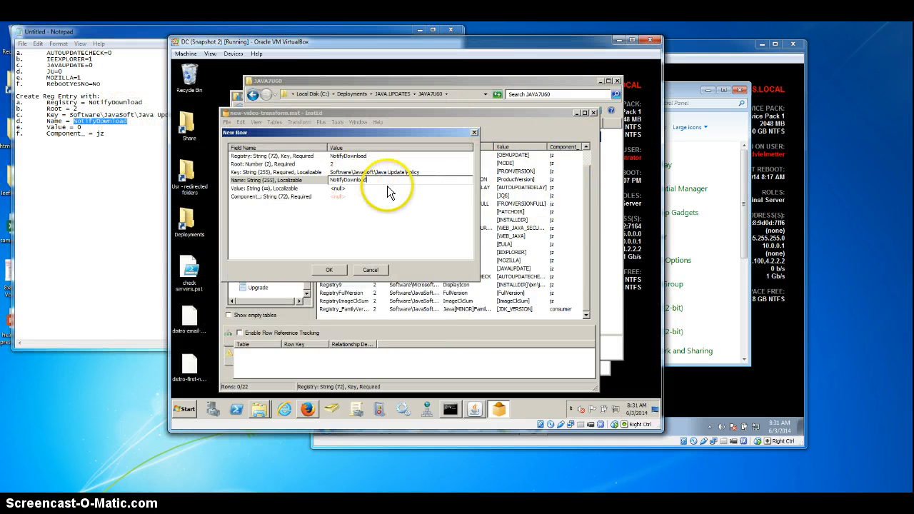
# Step: Set the new registry row's Value field to 0
pyautogui.click(342, 189)
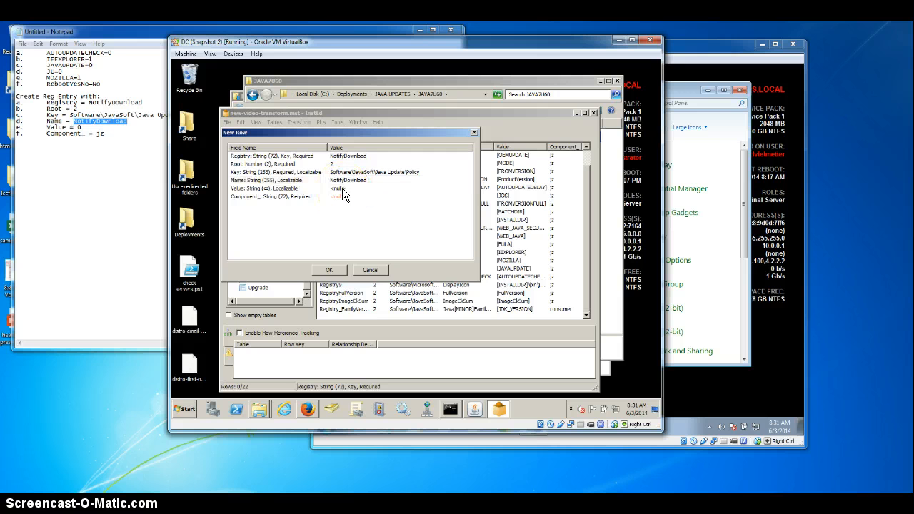
pyautogui.click(342, 187)
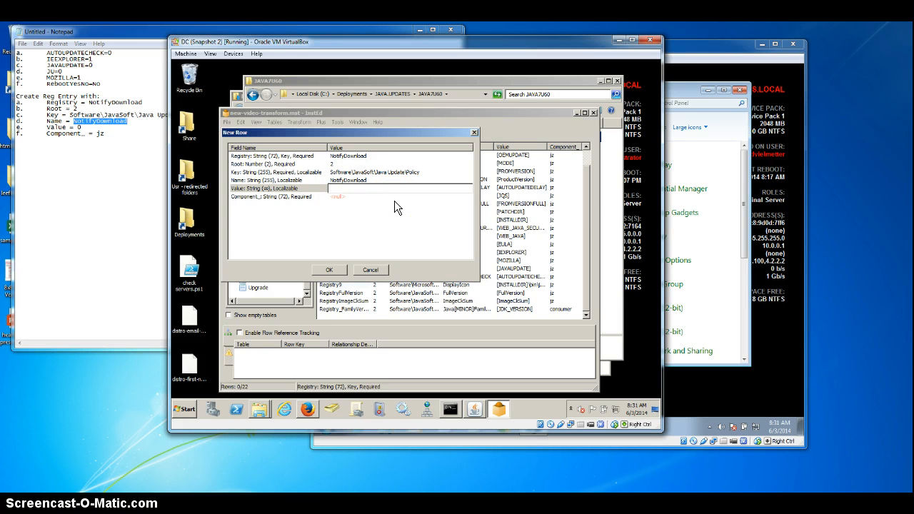
pyautogui.write('0')
# Step: Fill the row's Component_ field with jz from the Notepad notes and add the completed row to the Registry table
pyautogui.click(345, 195)
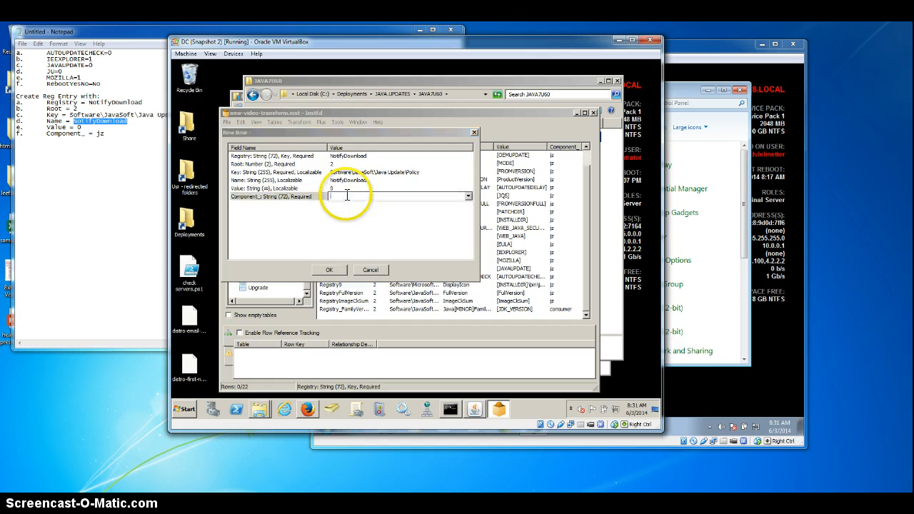
pyautogui.click(102, 130)
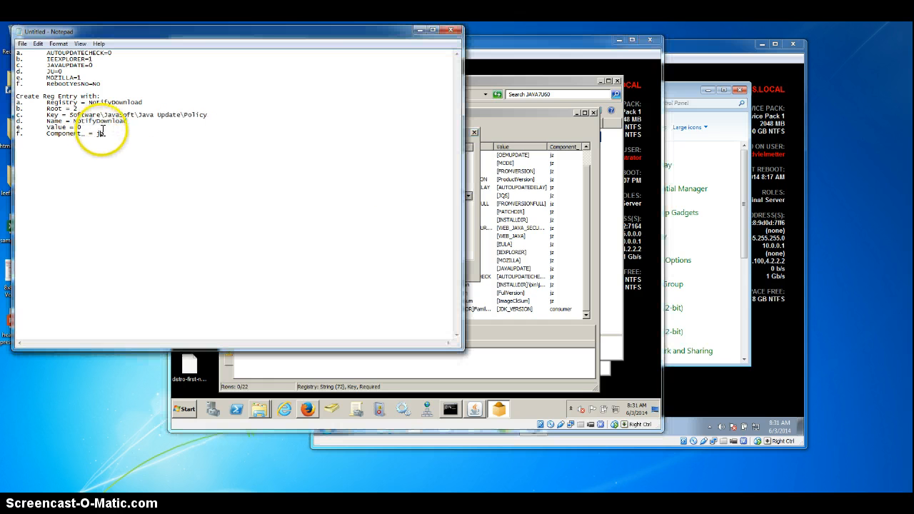
pyautogui.doubleClick(101, 132)
pyautogui.hotkey('ctrl', 'c')
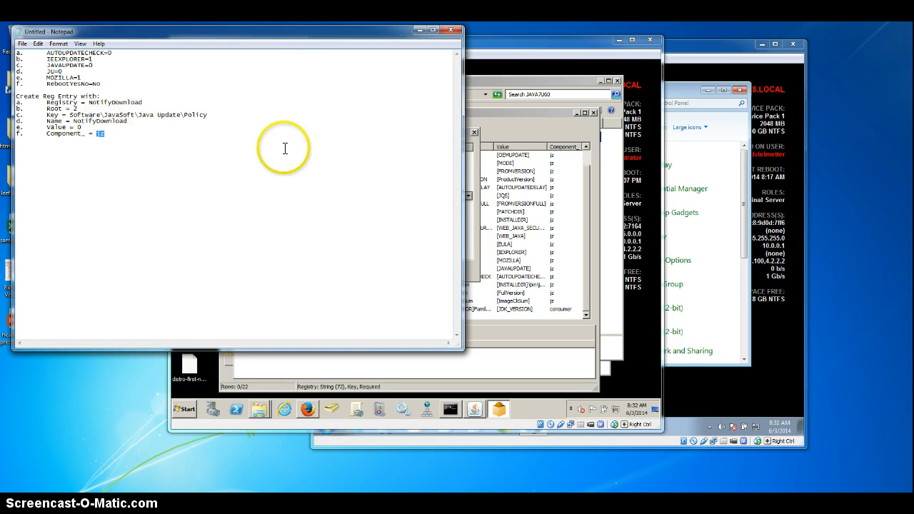
pyautogui.click(488, 169)
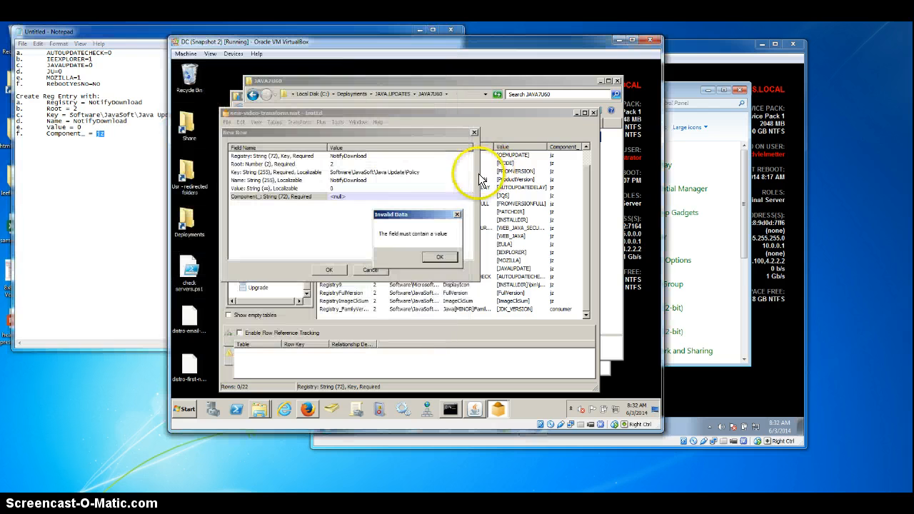
pyautogui.click(434, 257)
pyautogui.click(347, 197)
pyautogui.hotkey('ctrl', 'v')
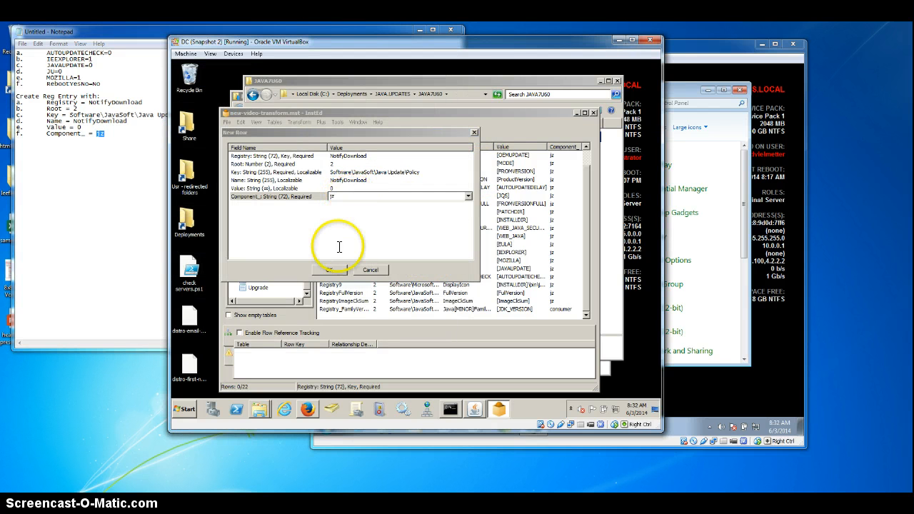
pyautogui.click(334, 220)
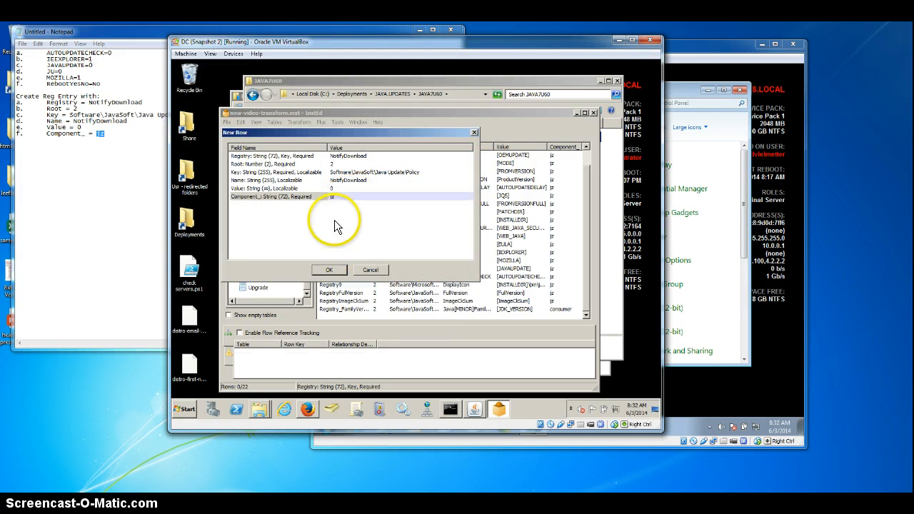
pyautogui.click(329, 269)
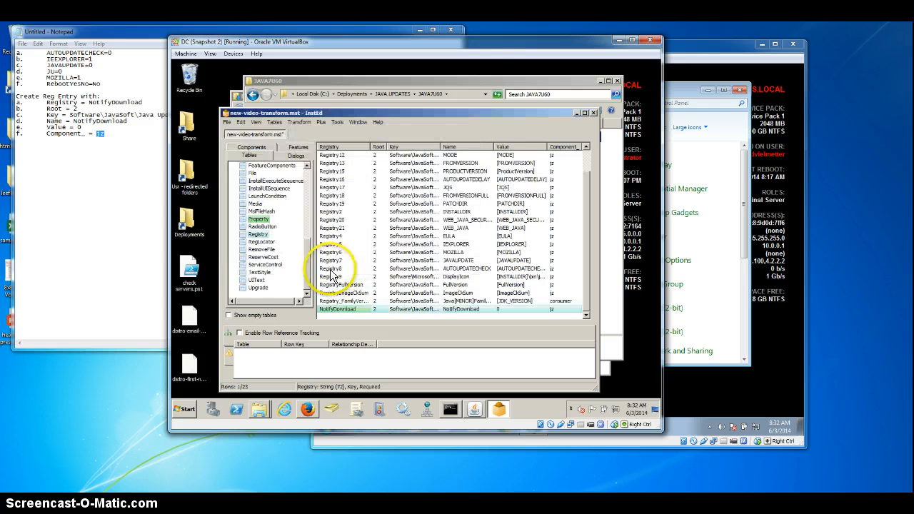
# Step: Save the transform, accepting its properties with all error suppression and validation options unchecked
pyautogui.click(227, 122)
pyautogui.click(240, 171)
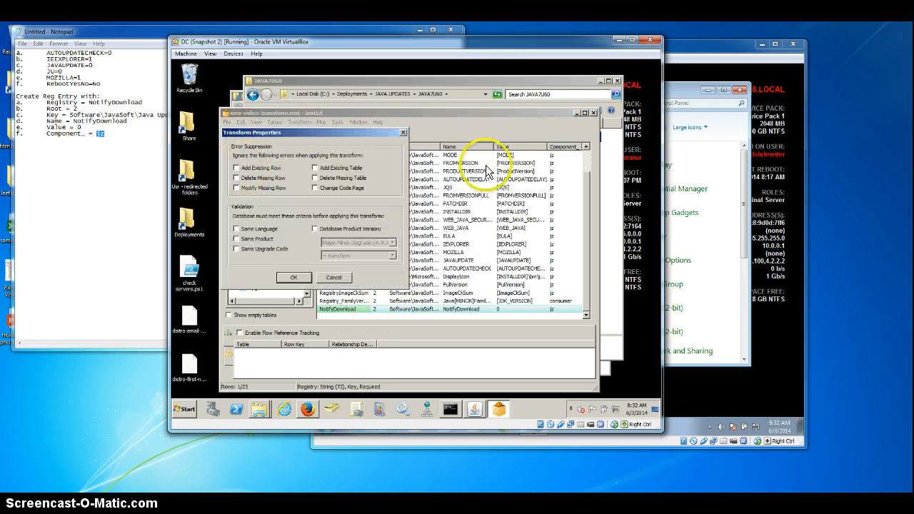
pyautogui.click(293, 278)
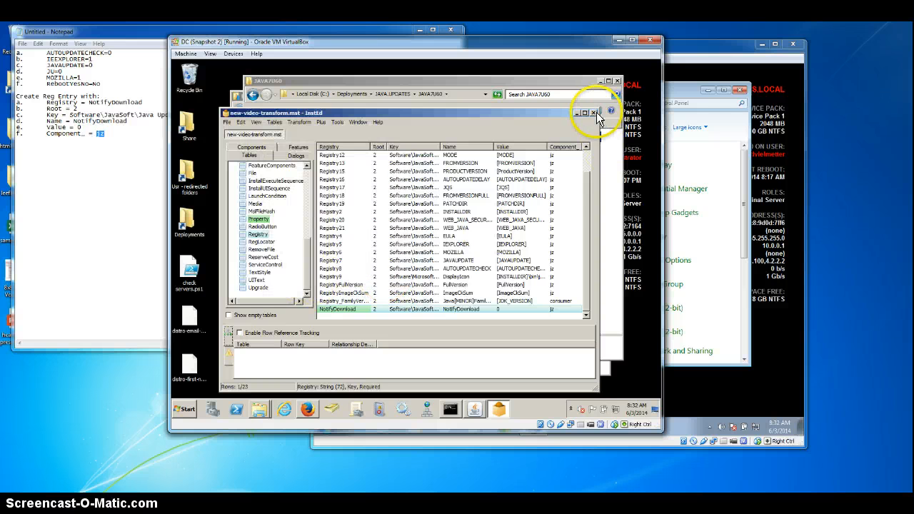
# Step: Close the transform editor and the JAVA7U60 folder window, and cancel the open Java 1.7.0_60 installation
pyautogui.click(594, 113)
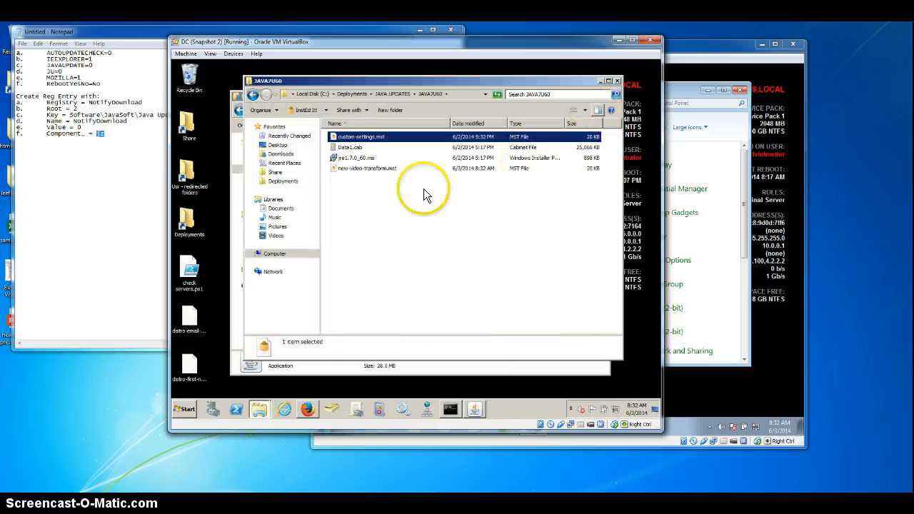
pyautogui.click(348, 168)
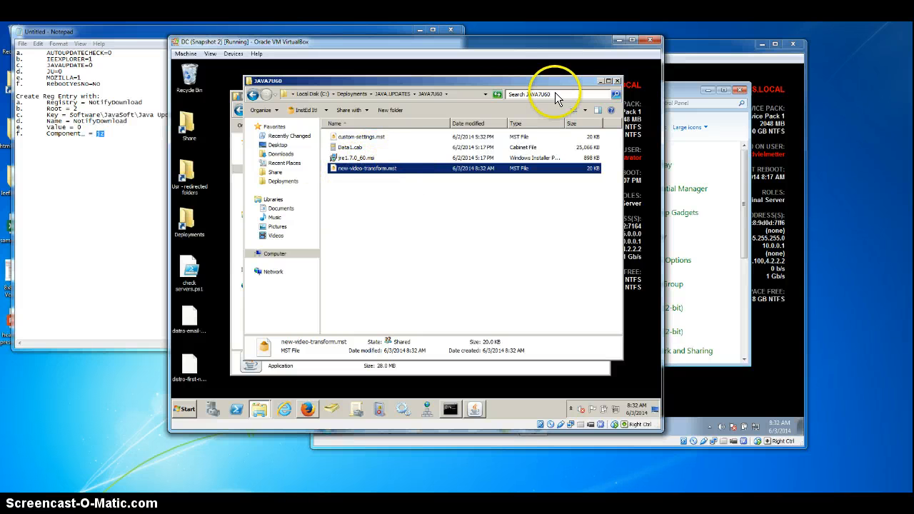
pyautogui.click(617, 80)
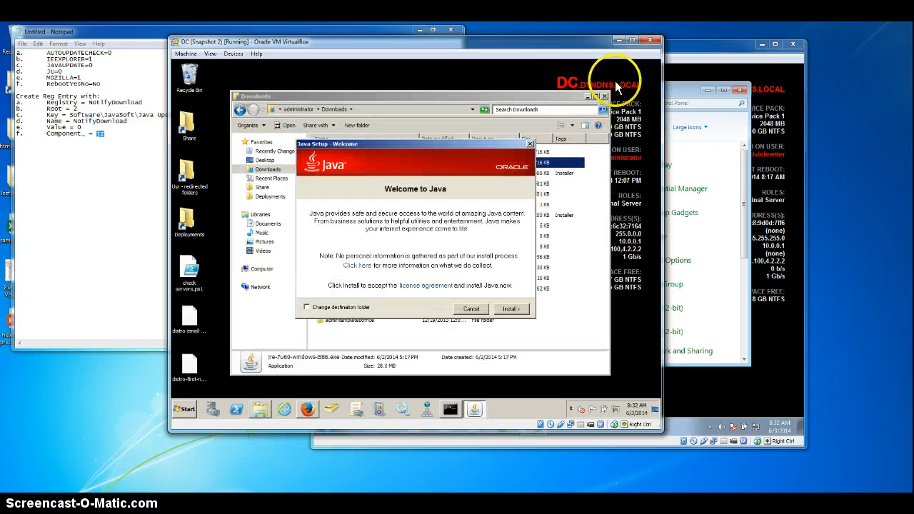
pyautogui.click(471, 309)
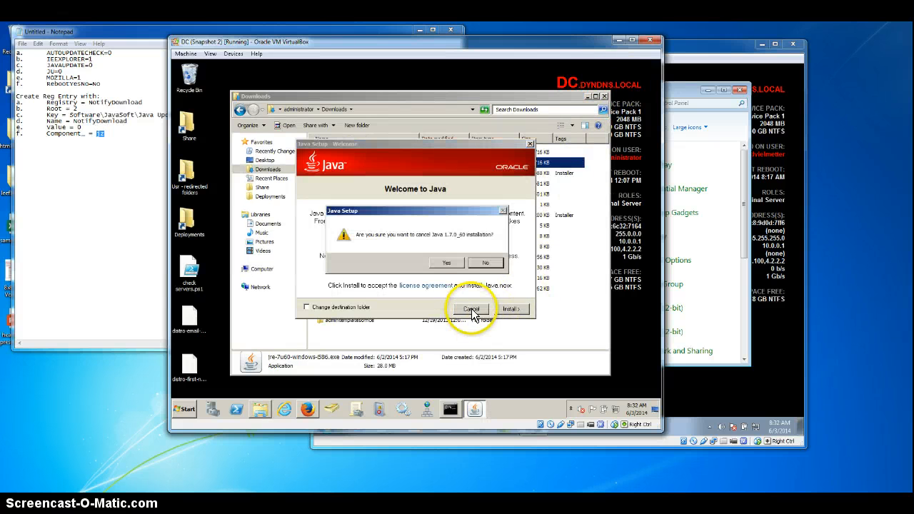
pyautogui.click(445, 262)
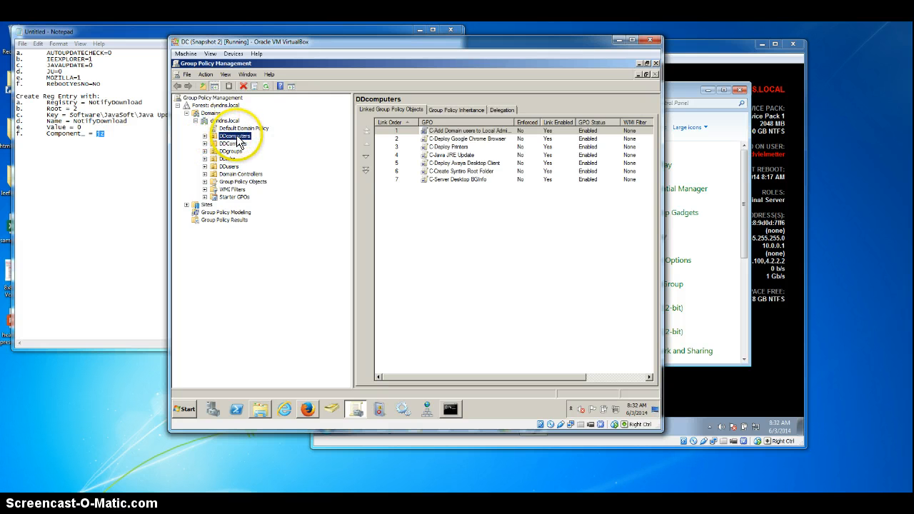
# Step: In Group Policy Management, edit the C-Java JRE Update policy and show its Software installation settings under Computer Configuration
pyautogui.click(461, 155)
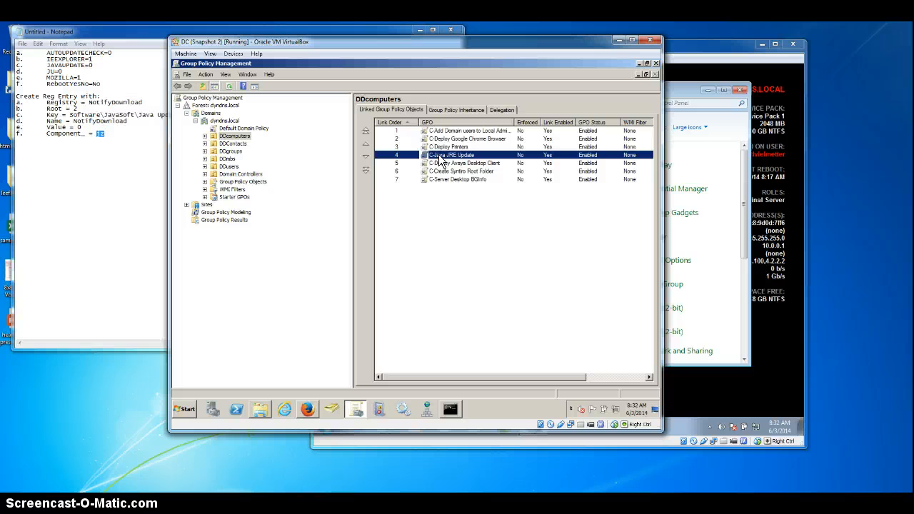
pyautogui.rightClick(438, 154)
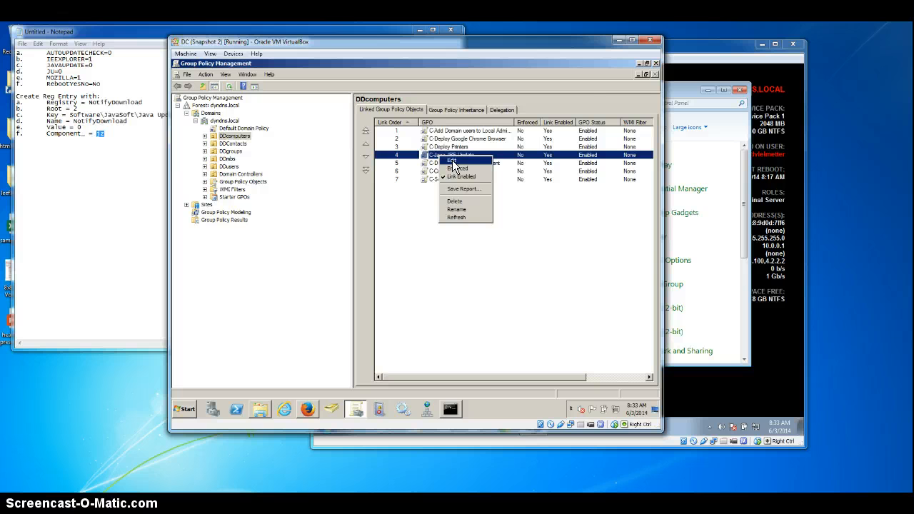
pyautogui.click(452, 161)
pyautogui.doubleClick(246, 152)
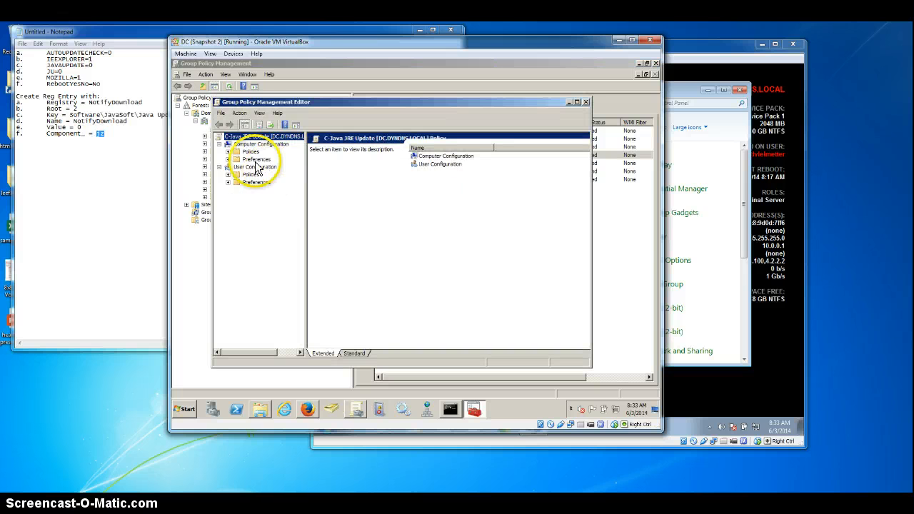
pyautogui.click(257, 158)
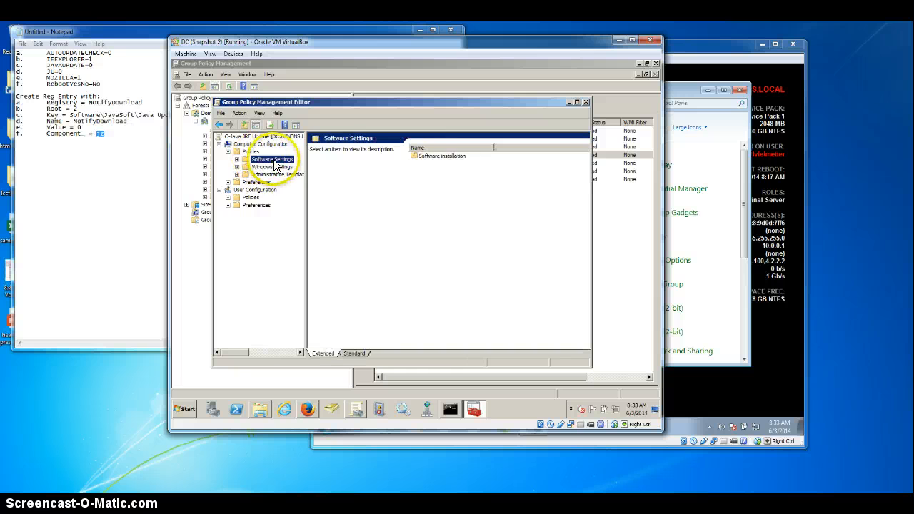
pyautogui.click(237, 160)
pyautogui.click(278, 167)
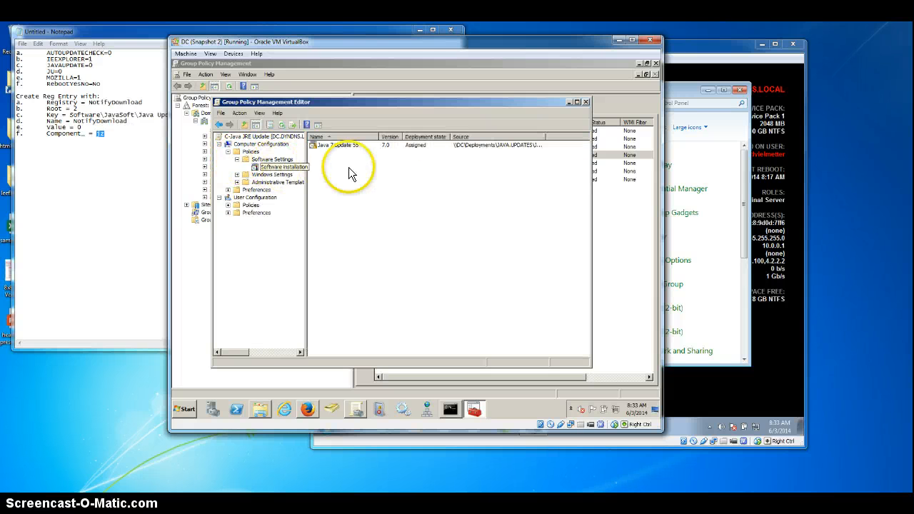
# Step: Remove the Java 7 Update 55 package, choosing to immediately uninstall the software from users and computers
pyautogui.click(344, 147)
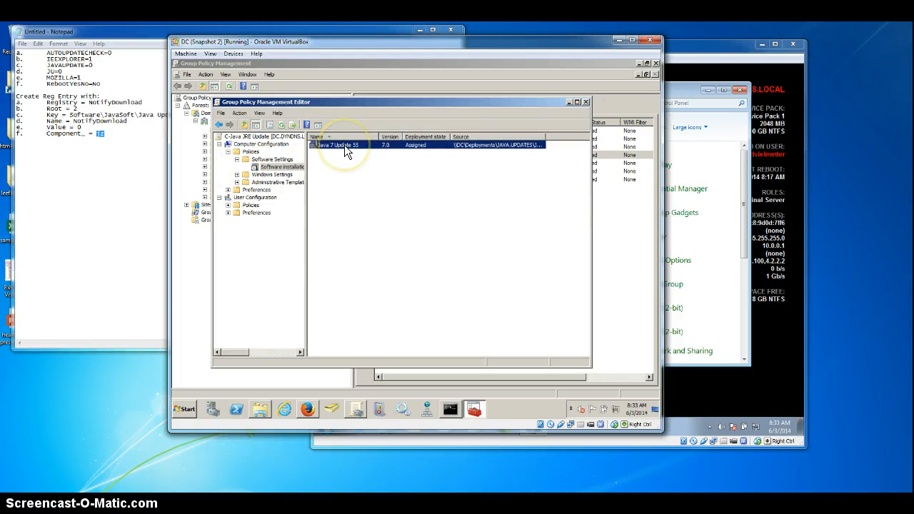
pyautogui.rightClick(337, 143)
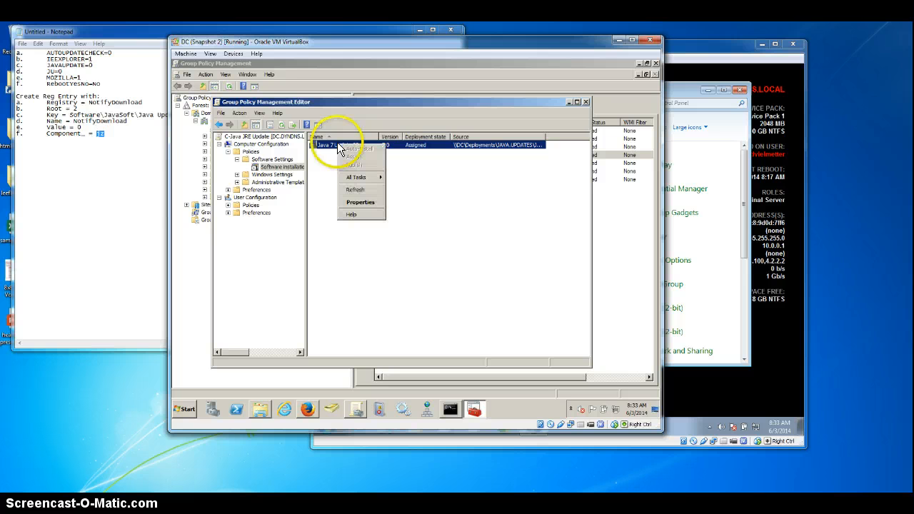
pyautogui.moveTo(371, 175)
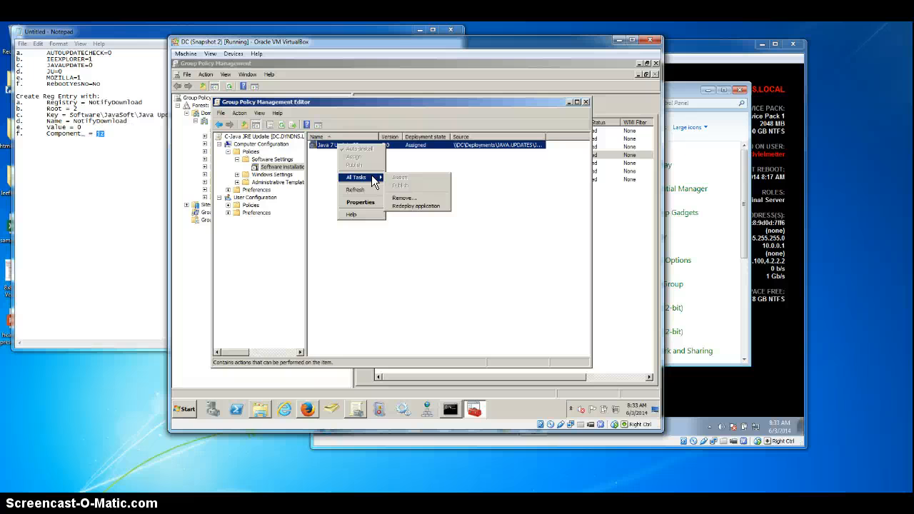
pyautogui.click(419, 199)
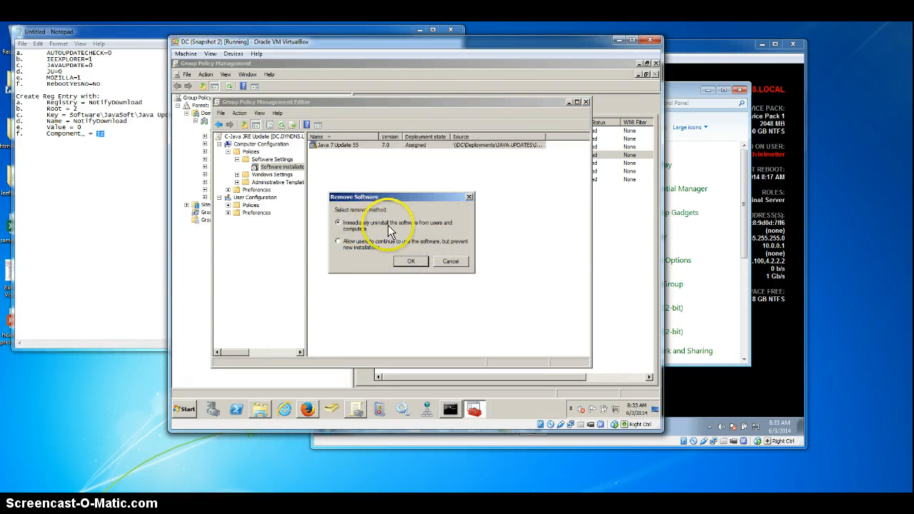
pyautogui.click(412, 261)
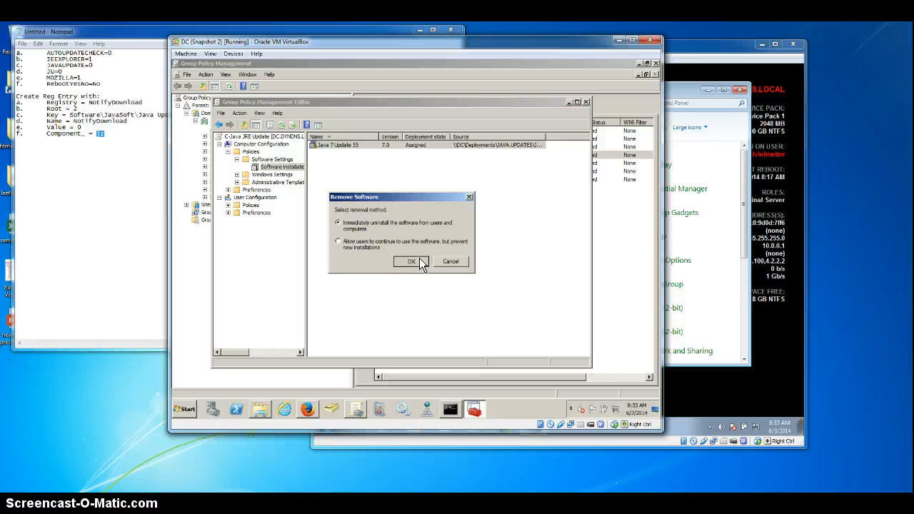
# Step: Create a new software installation package from jre1.7.0_60.msi in the network folder \\DC\Deployments\JAVA.UPDATES\JAVA7U60
pyautogui.click(283, 169)
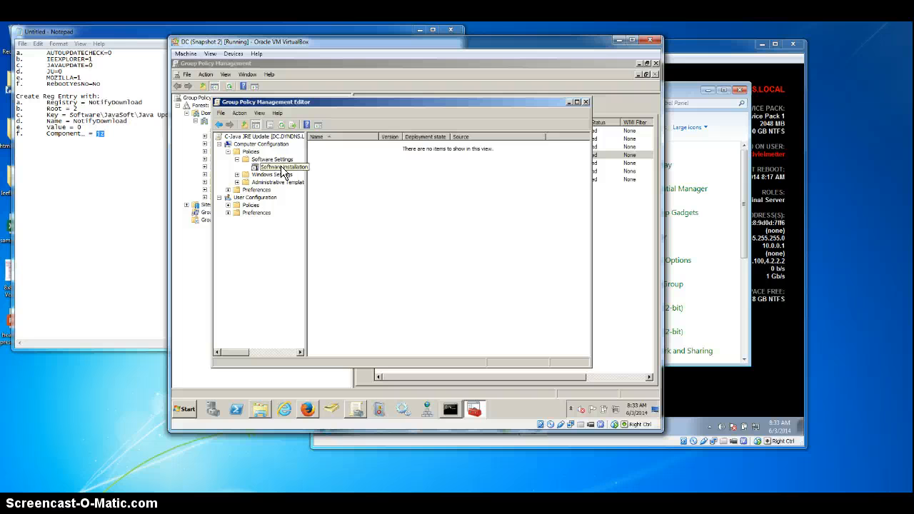
pyautogui.click(283, 168)
pyautogui.rightClick(282, 171)
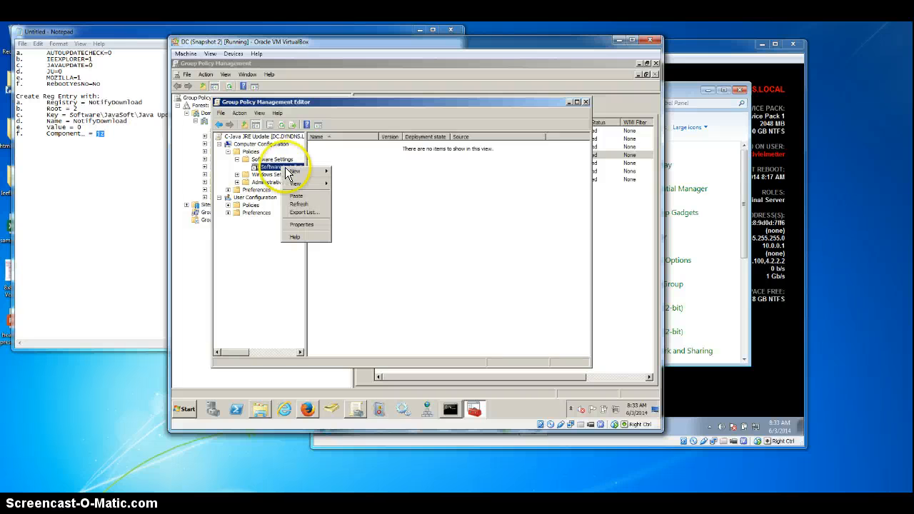
pyautogui.moveTo(297, 173)
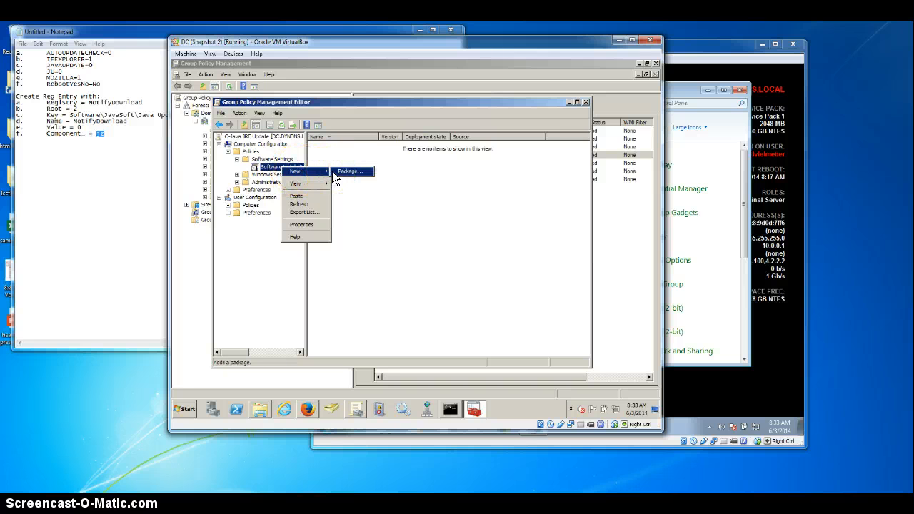
pyautogui.click(337, 173)
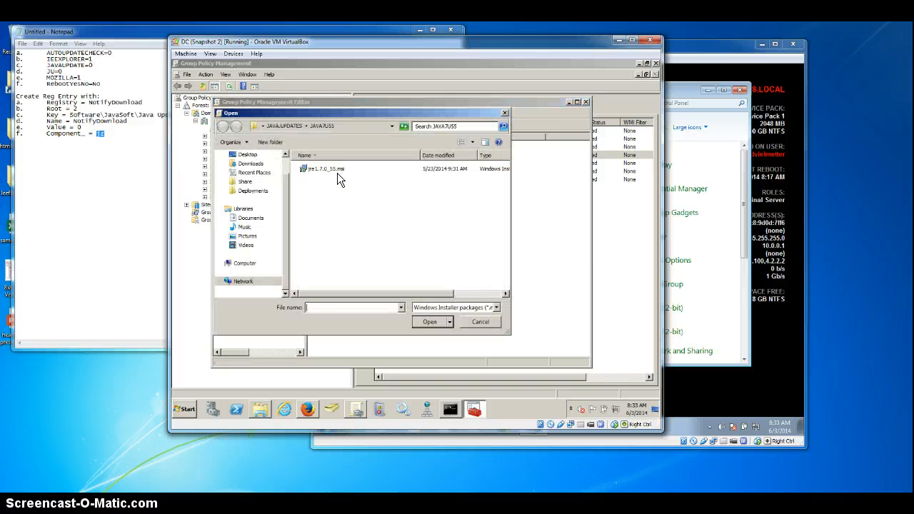
pyautogui.click(344, 126)
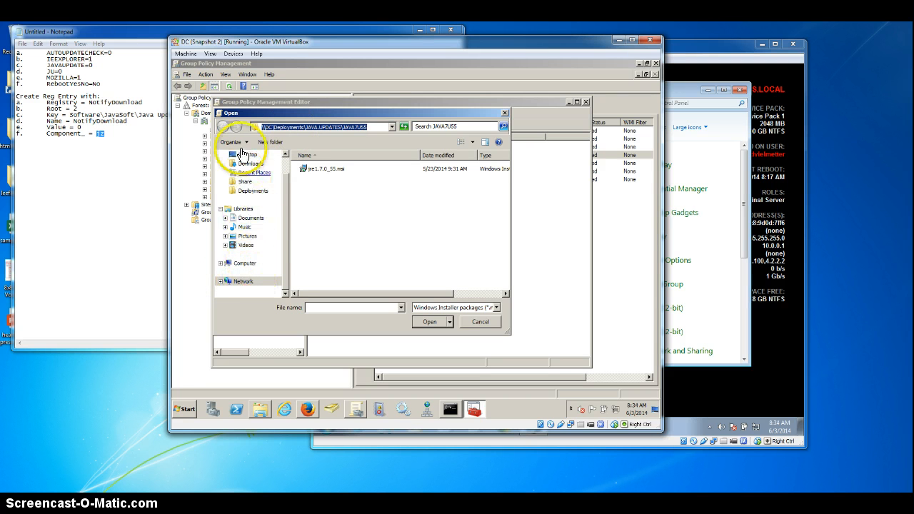
pyautogui.click(374, 126)
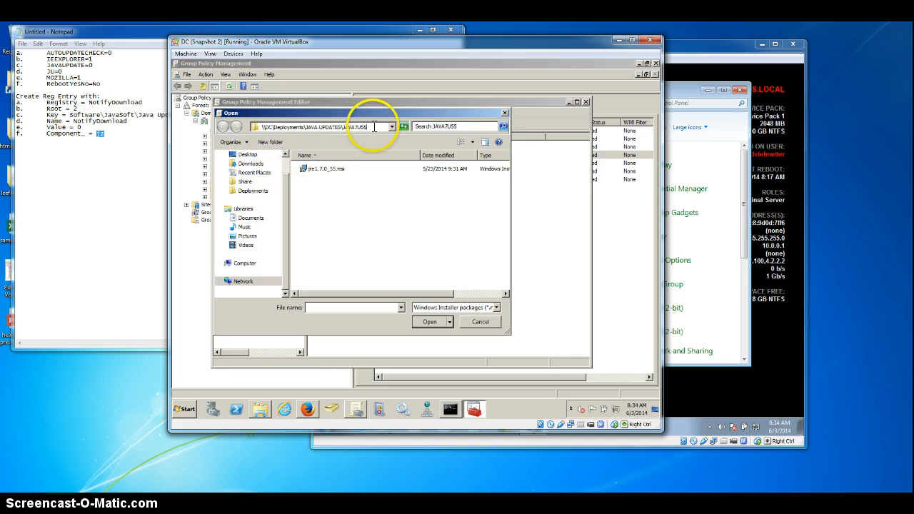
pyautogui.moveTo(374, 127); pyautogui.dragTo(344, 129)
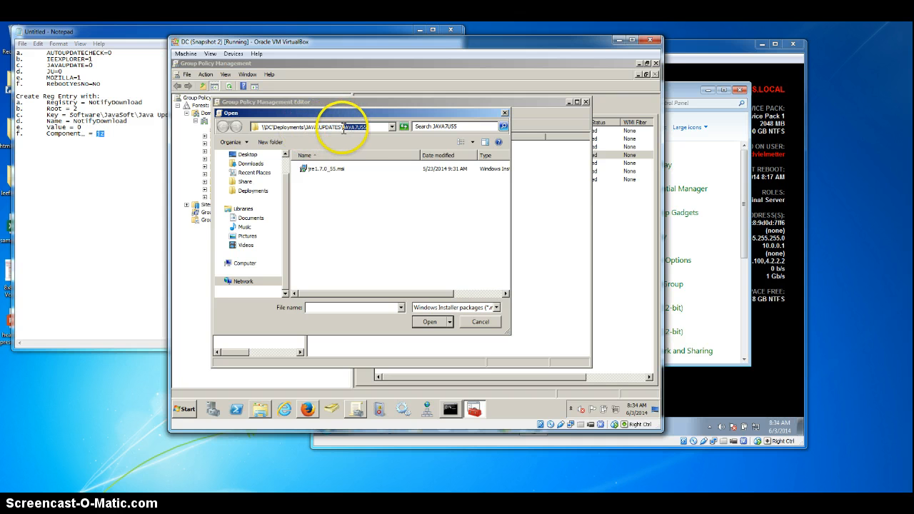
pyautogui.press('BackSpace')
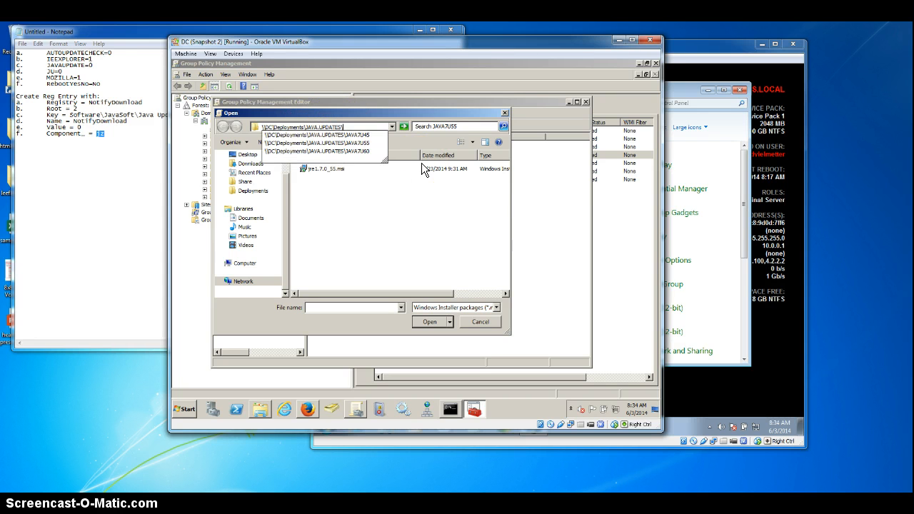
pyautogui.press('Return')
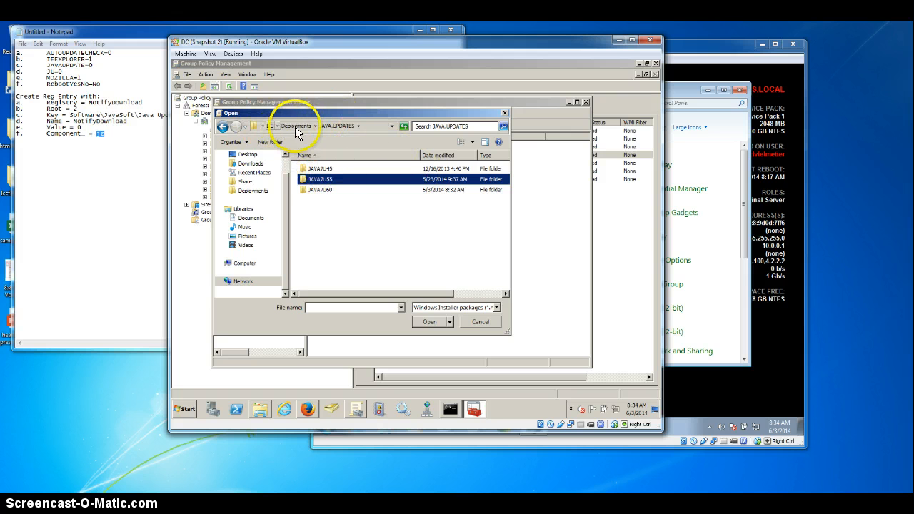
pyautogui.doubleClick(320, 191)
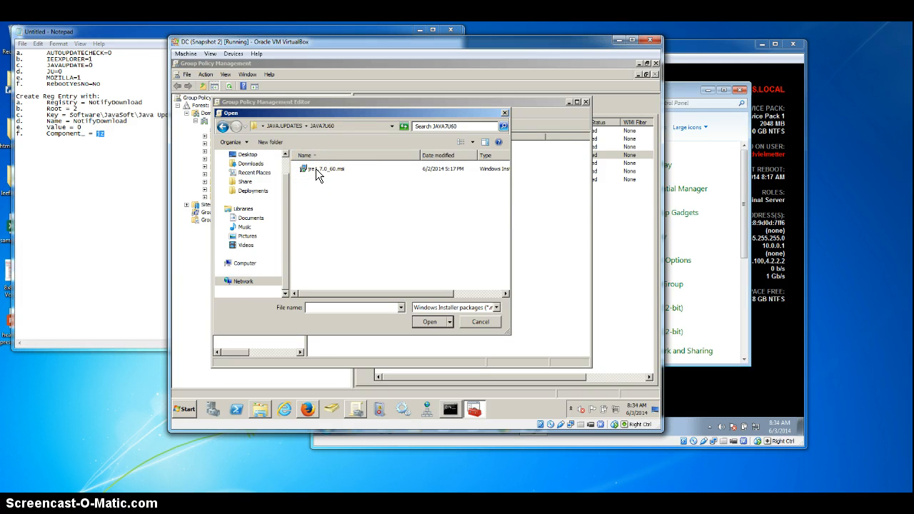
pyautogui.doubleClick(317, 175)
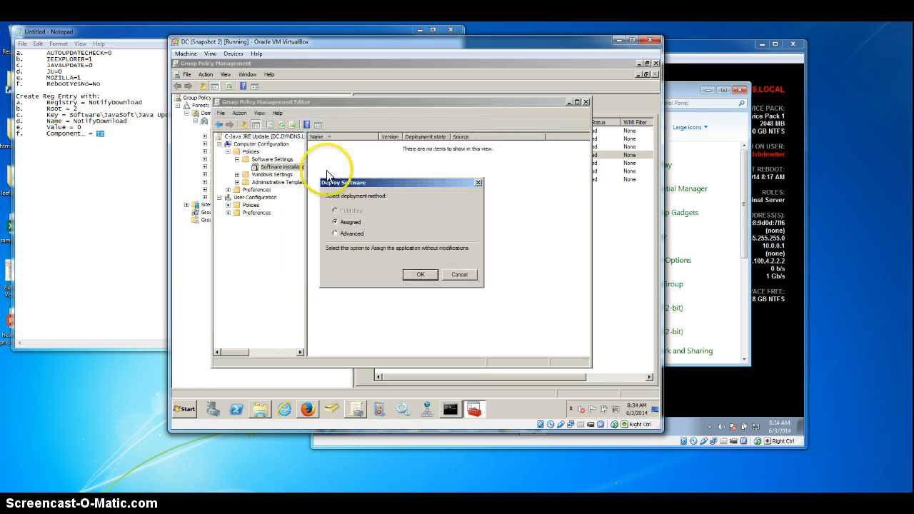
# Step: Choose the Advanced deployment method for the new Java package
pyautogui.click(336, 234)
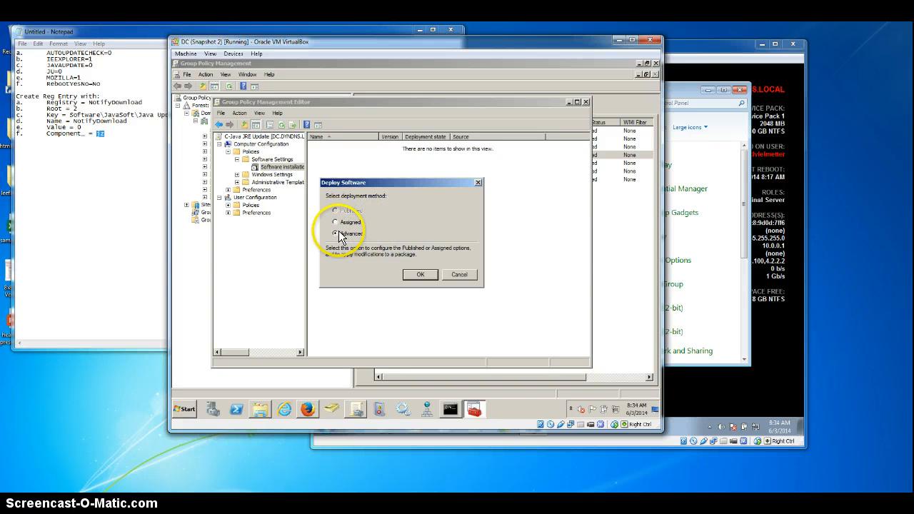
pyautogui.click(420, 277)
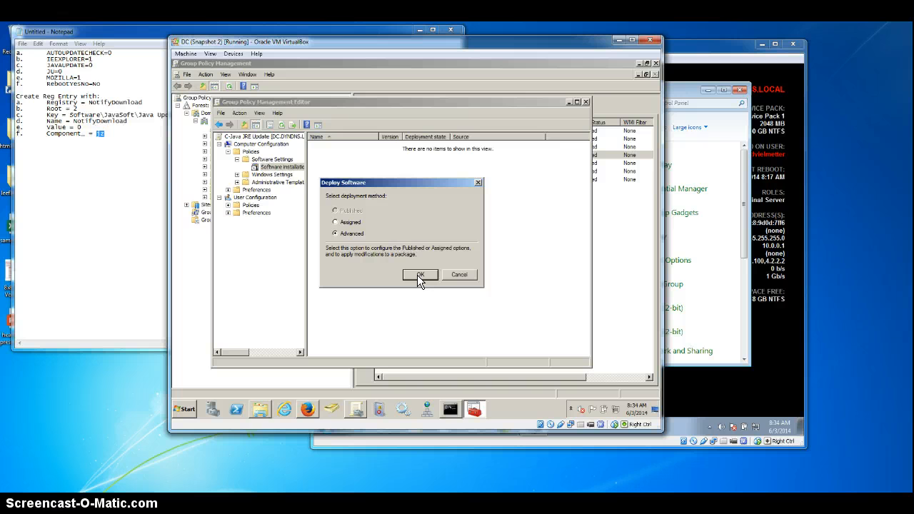
pyautogui.click(417, 275)
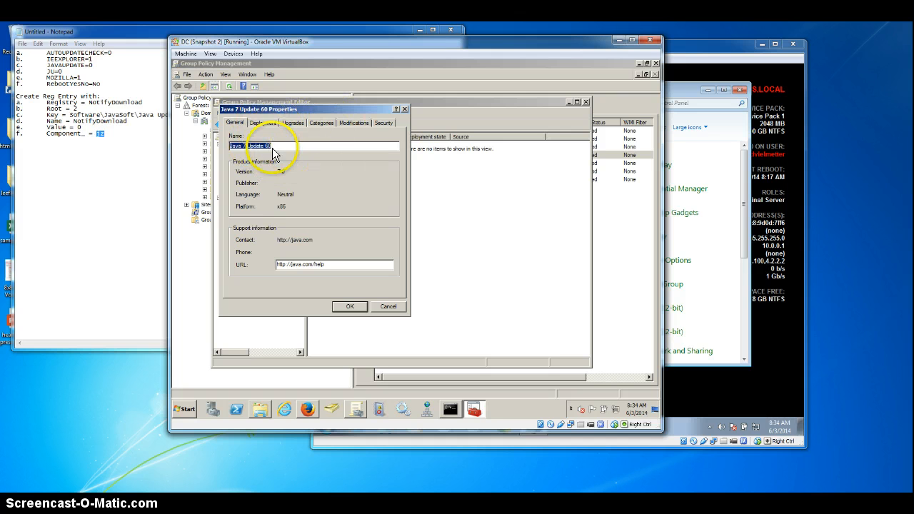
# Step: Add new-video-transform.mst as a modification to the Java 7 Update 60 package, accept its properties and close the policy editor
pyautogui.click(272, 124)
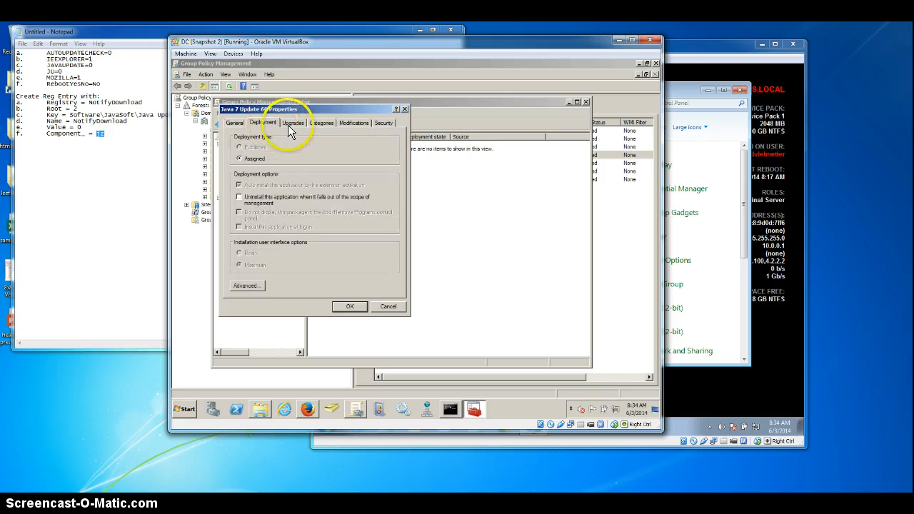
pyautogui.click(359, 123)
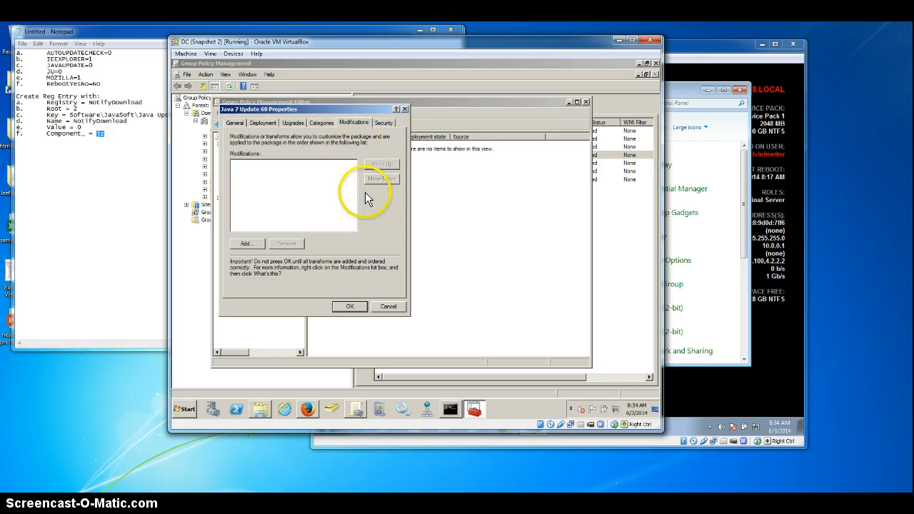
pyautogui.click(246, 243)
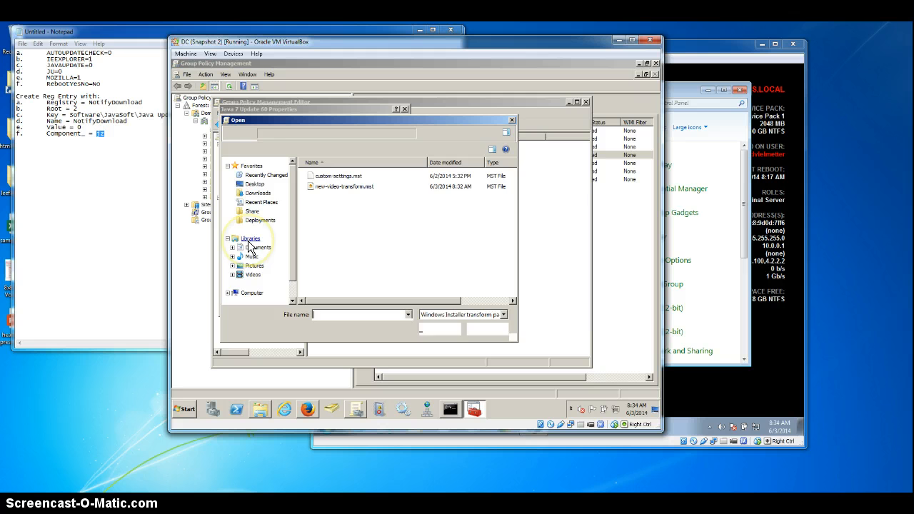
pyautogui.doubleClick(335, 187)
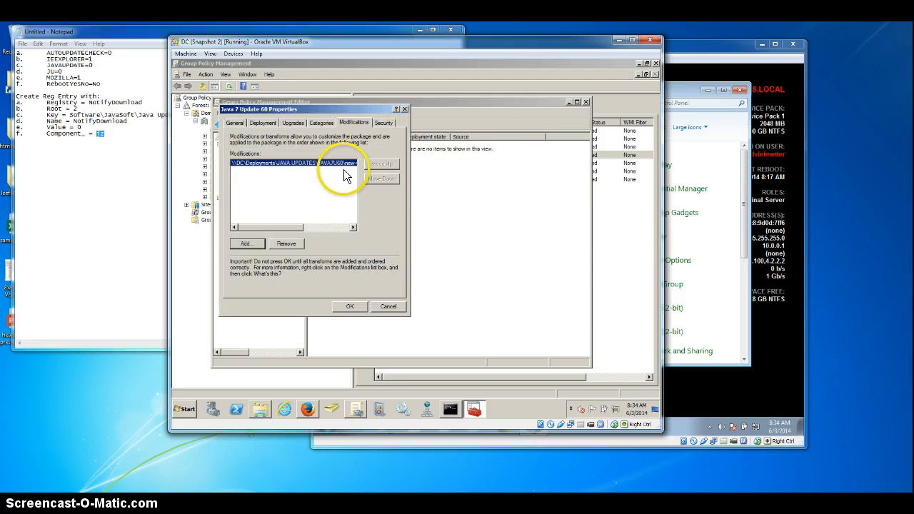
pyautogui.click(351, 307)
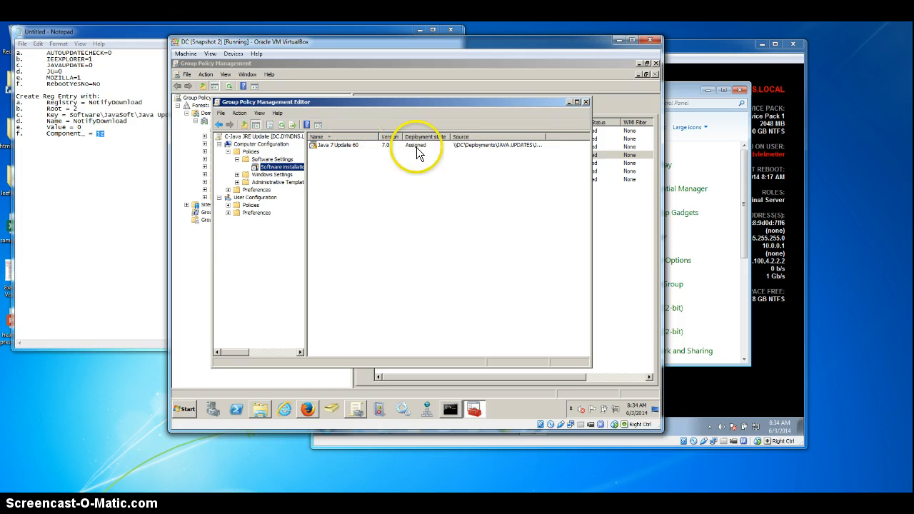
pyautogui.click(586, 102)
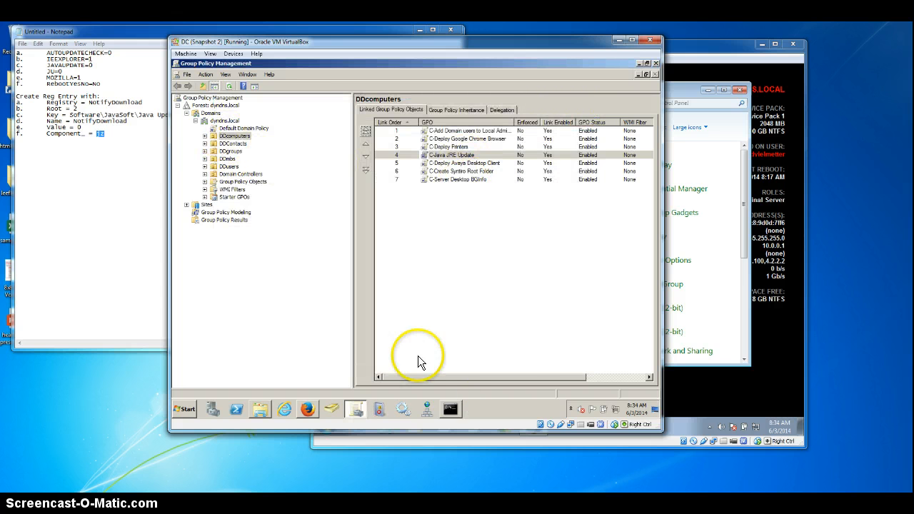
# Step: Minimise the Group Policy Management console and run gpupdate in the domain controller's command prompt
pyautogui.click(638, 64)
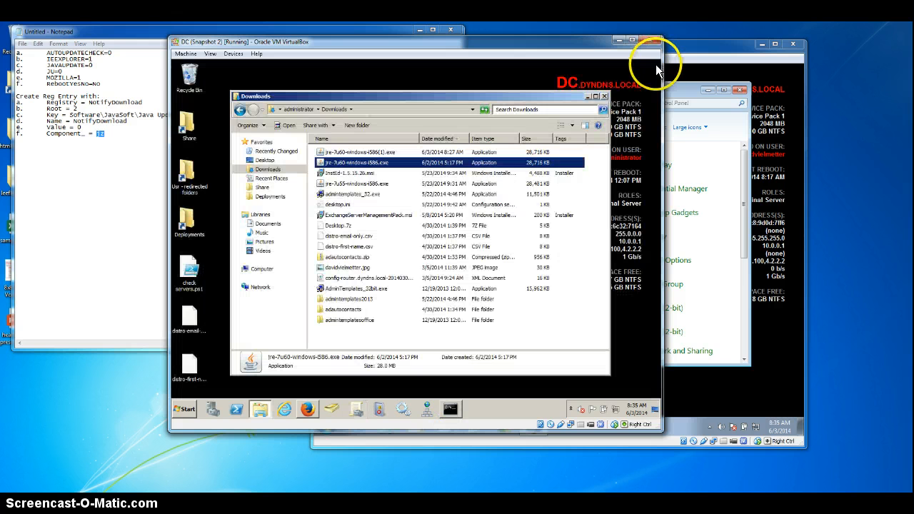
pyautogui.click(448, 406)
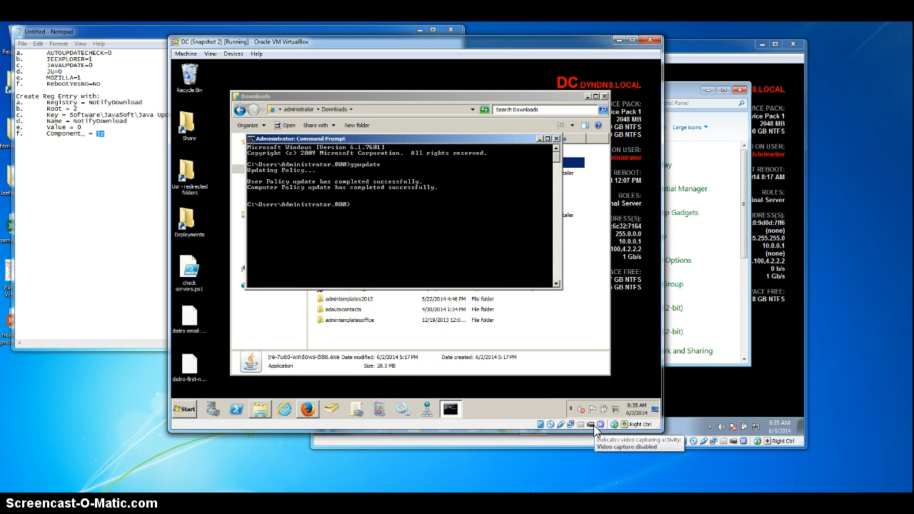
pyautogui.write('gpupdate')
pyautogui.press('Return')
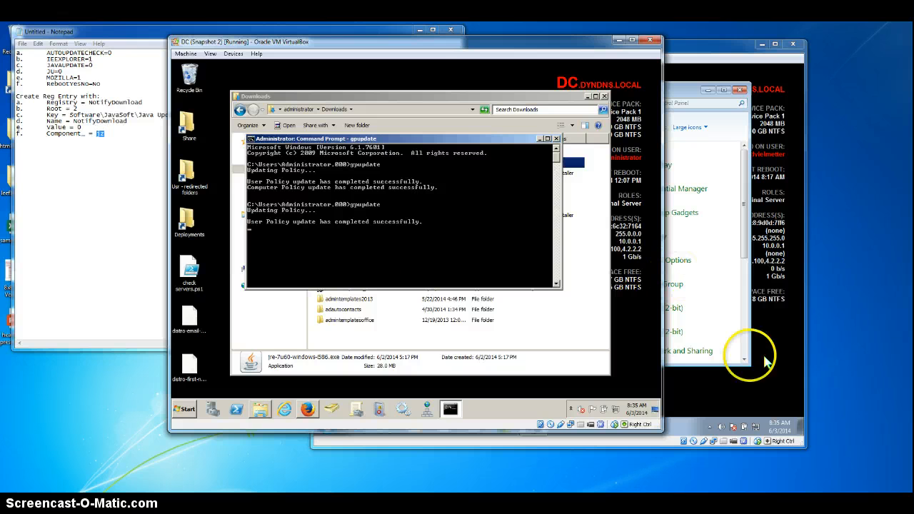
# Step: Switch to the Win7 virtual machine, run gpupdate /force in a command prompt and agree to restart the computer
pyautogui.click(755, 378)
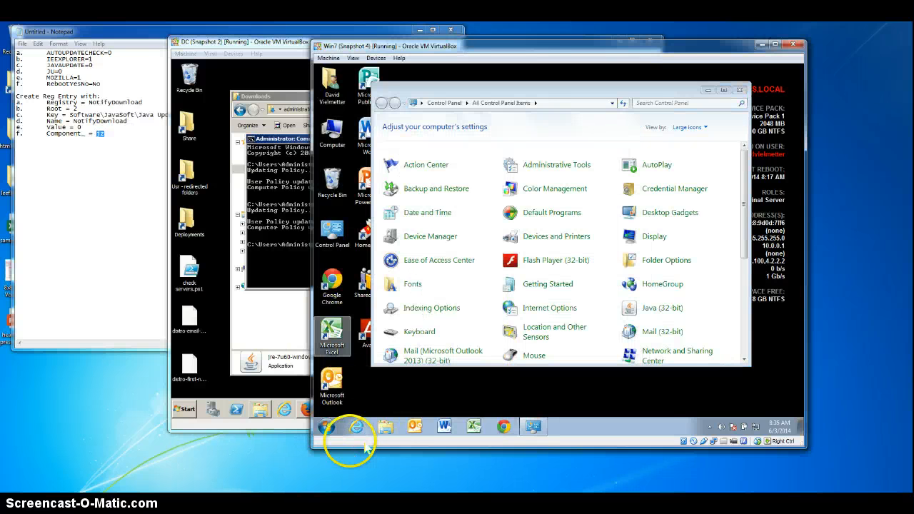
pyautogui.click(326, 426)
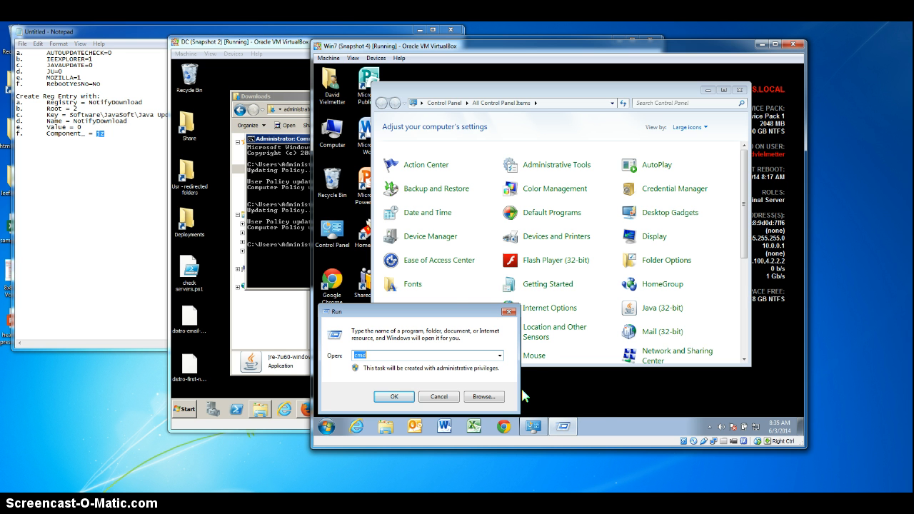
pyautogui.press('Return')
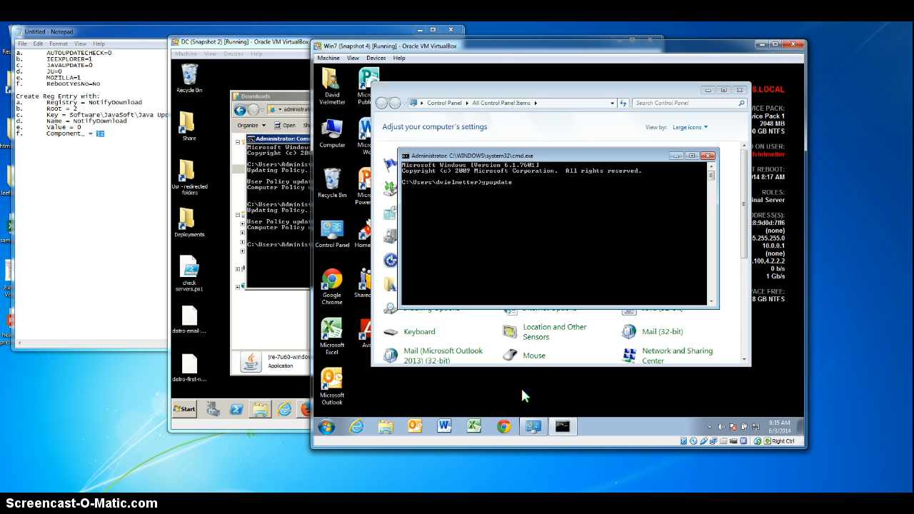
pyautogui.write('gpupdate /force')
pyautogui.press('Return')
pyautogui.click(525, 386)
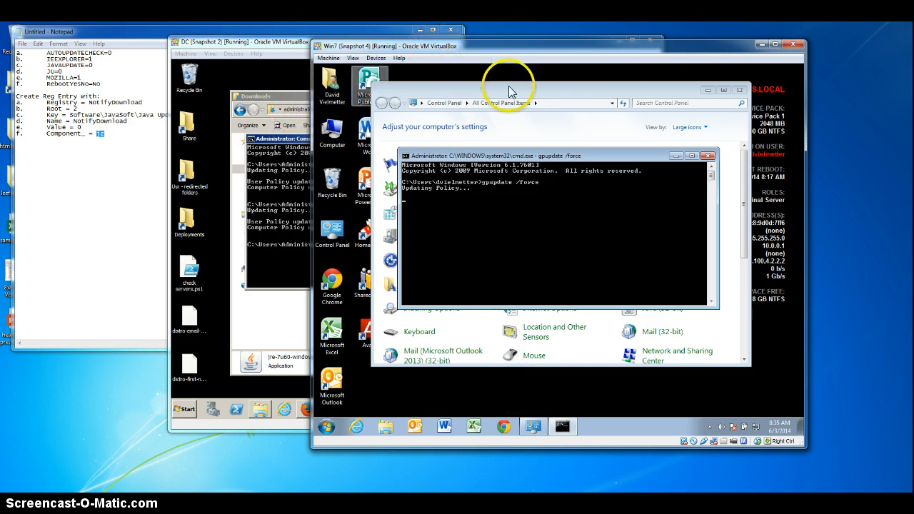
pyautogui.click(707, 90)
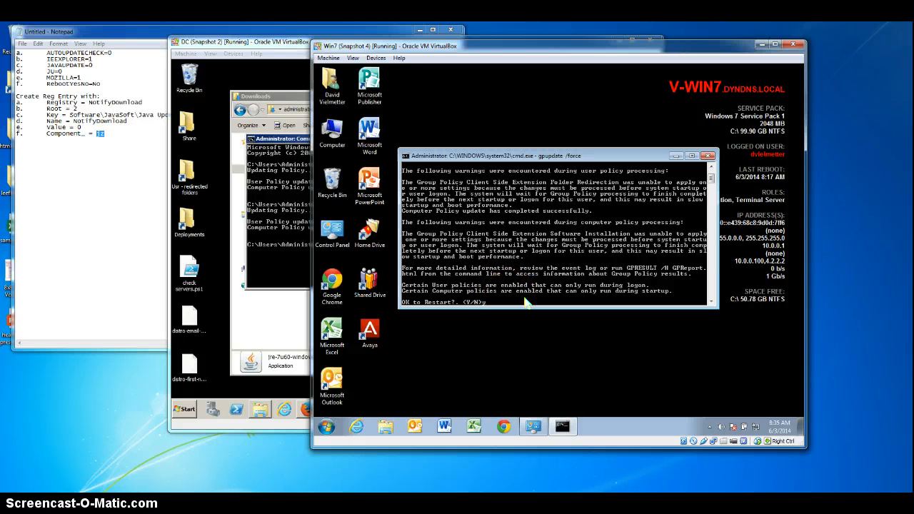
pyautogui.press('Return')
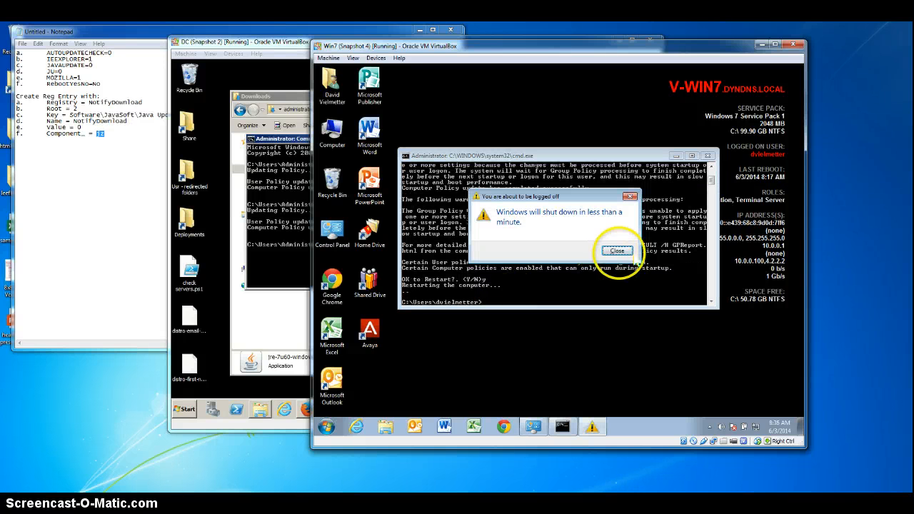
pyautogui.click(617, 251)
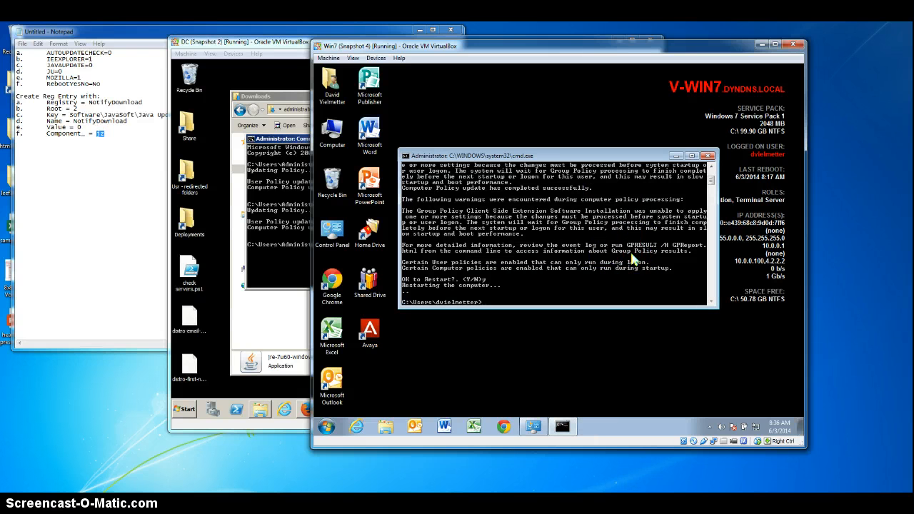
# Step: Check the installed Java version in the Java Control Panel before the restart, and close the open windows
pyautogui.click(329, 426)
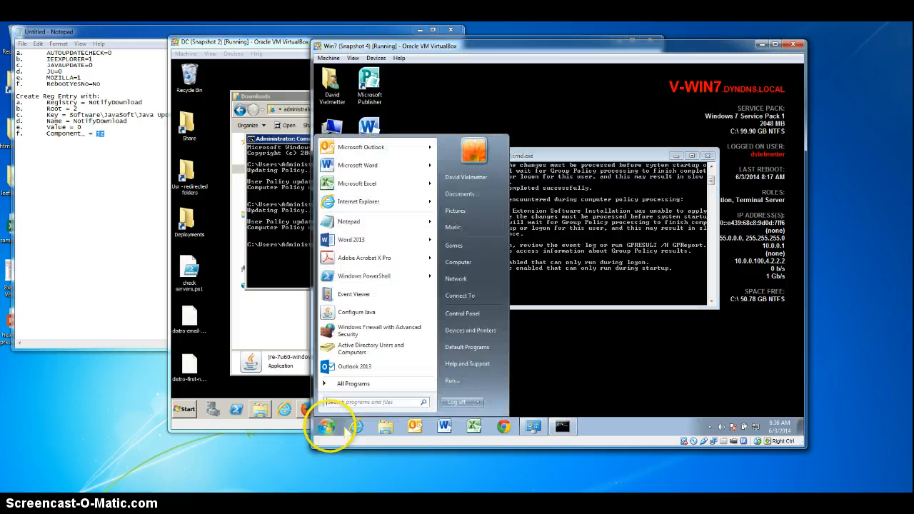
pyautogui.click(534, 427)
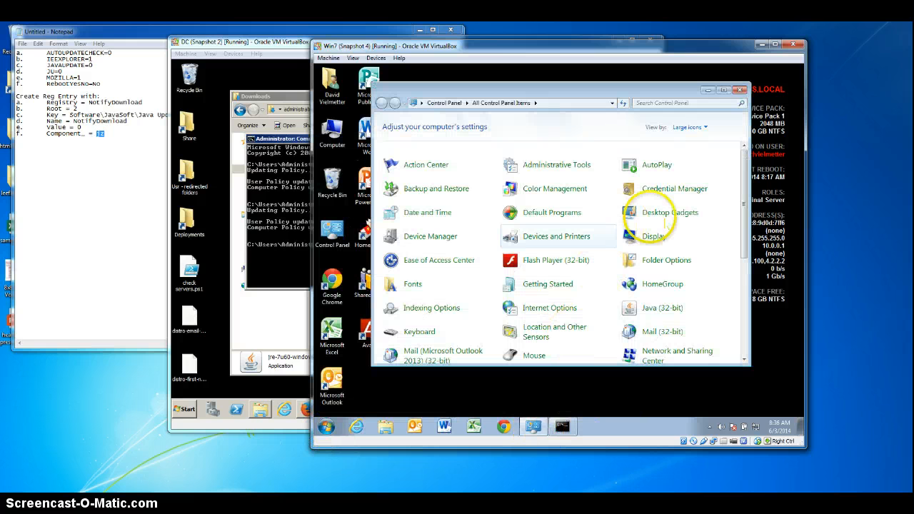
pyautogui.click(662, 312)
pyautogui.click(651, 128)
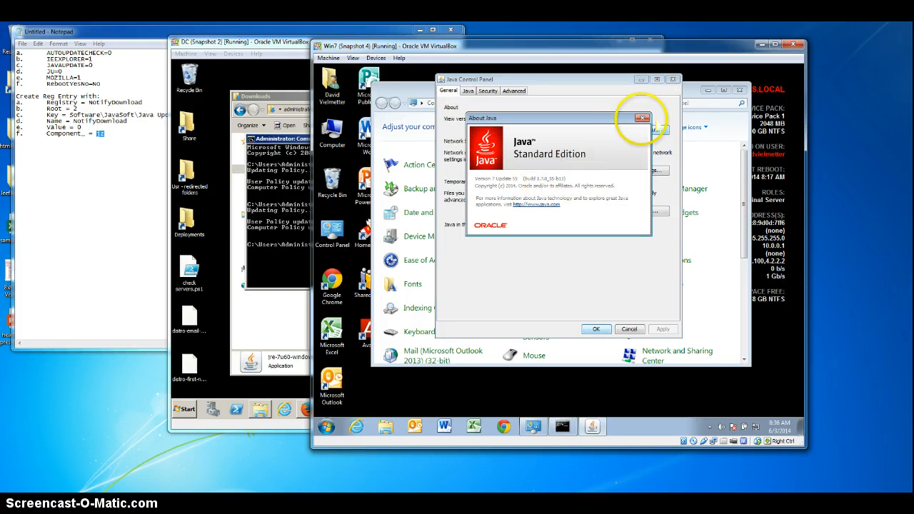
pyautogui.click(643, 117)
pyautogui.click(672, 79)
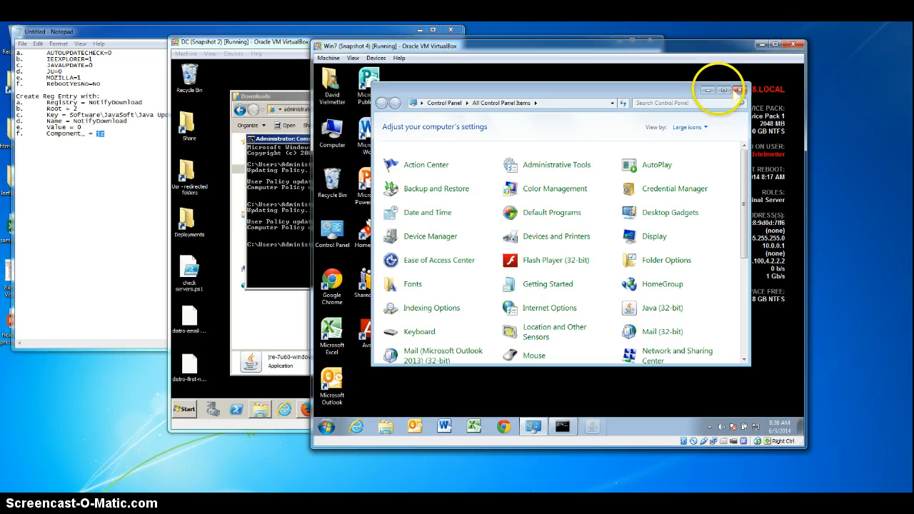
pyautogui.click(742, 90)
pyautogui.click(724, 154)
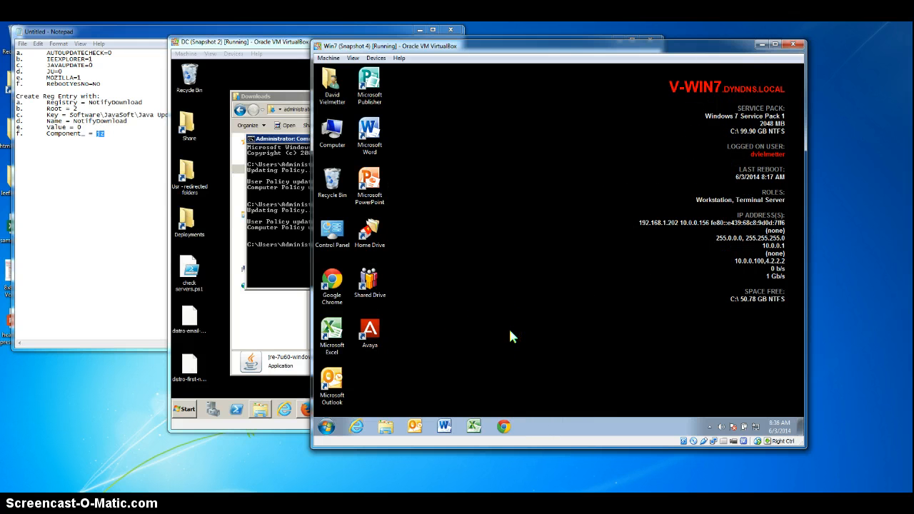
# Step: Review the Notepad list of transform properties and NotifyDownload registry entry values while the Win7 machine restarts
pyautogui.click(116, 178)
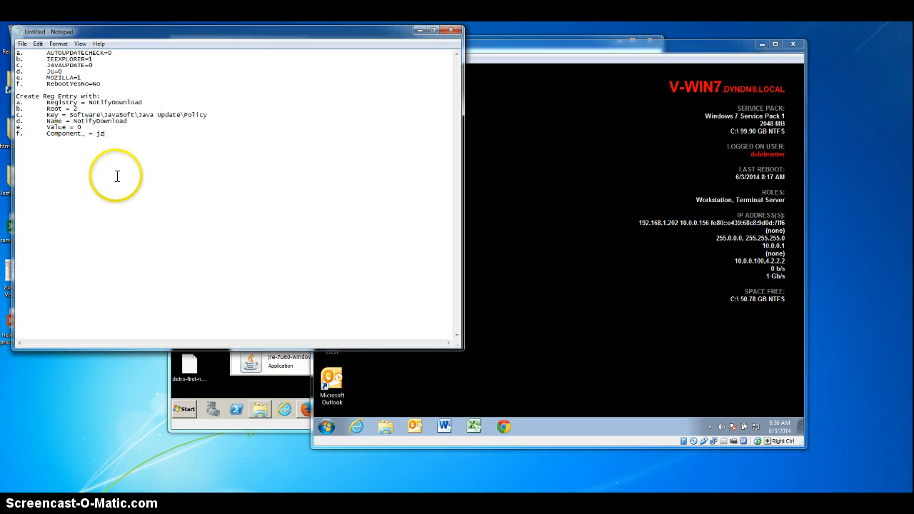
pyautogui.moveTo(83, 31); pyautogui.dragTo(160, 74)
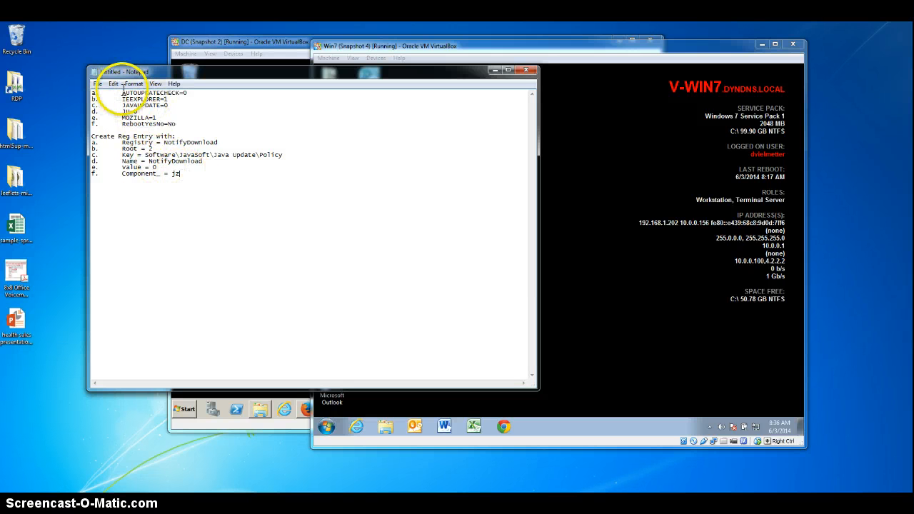
pyautogui.moveTo(121, 94); pyautogui.dragTo(190, 95)
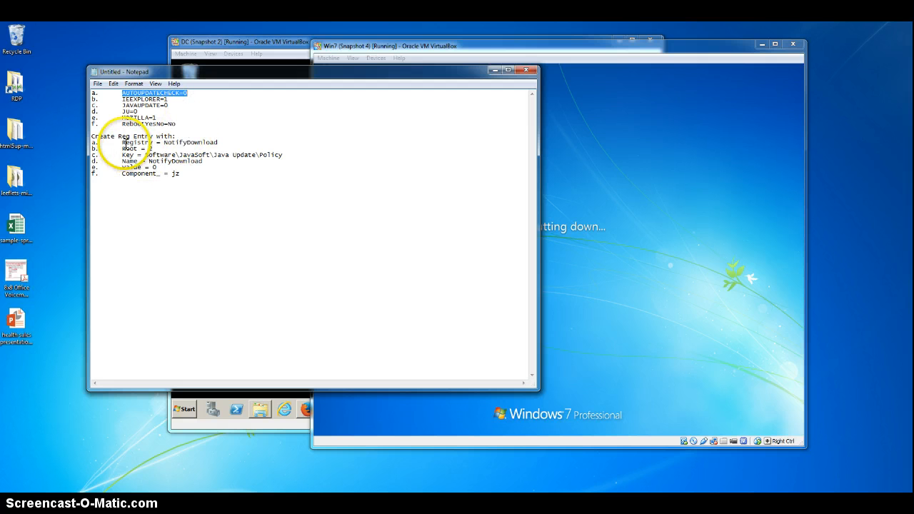
pyautogui.moveTo(125, 142); pyautogui.dragTo(224, 142)
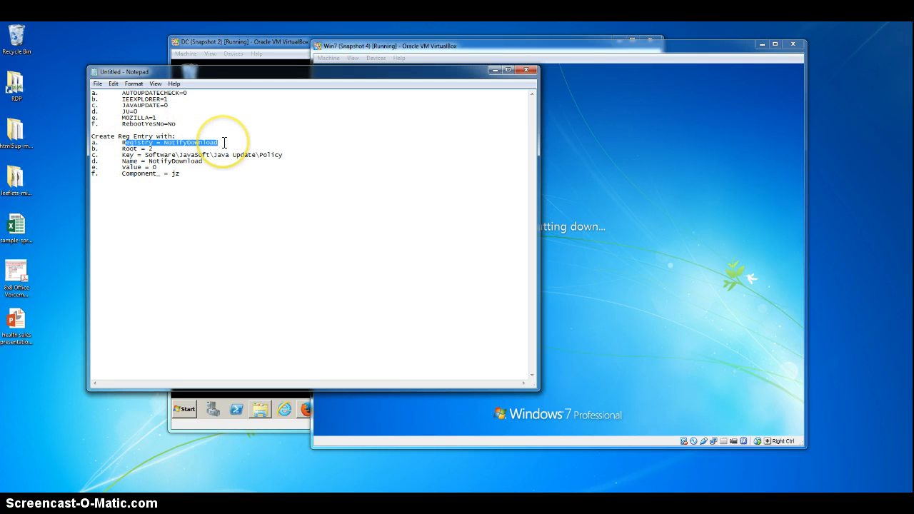
pyautogui.click(125, 116)
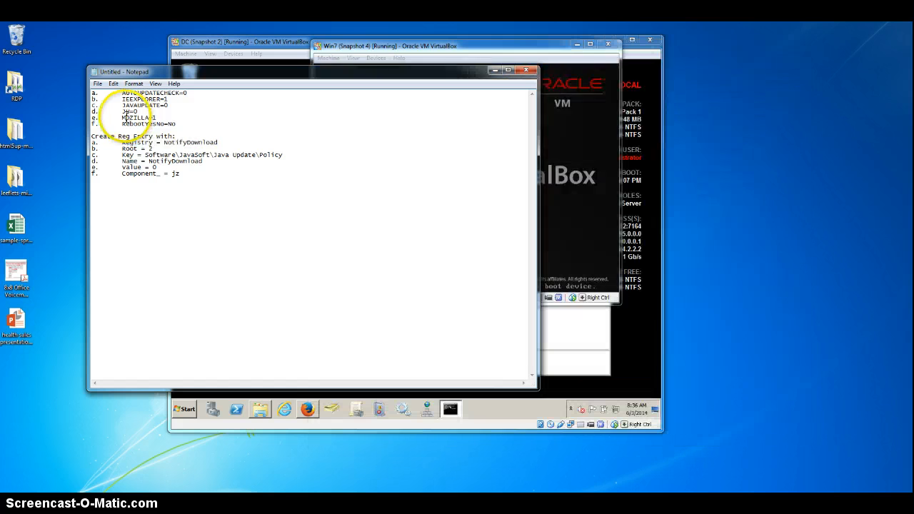
pyautogui.moveTo(126, 117); pyautogui.dragTo(178, 118)
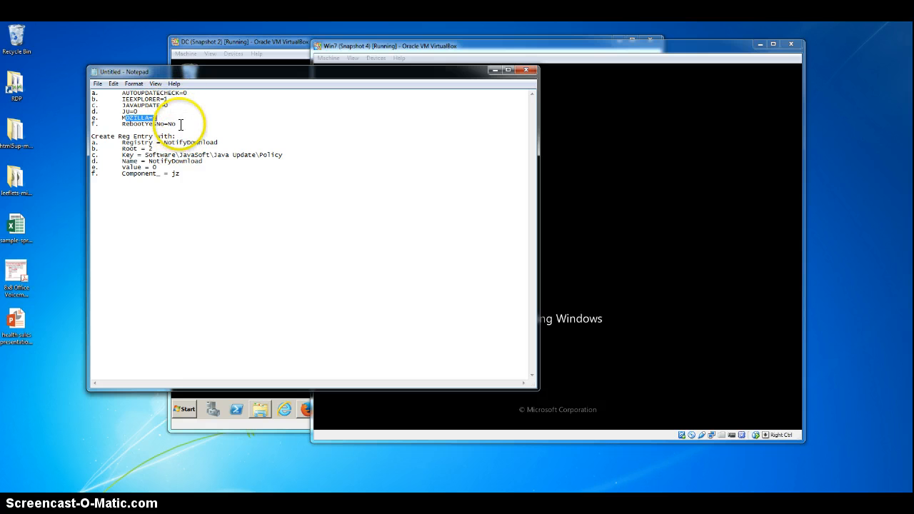
pyautogui.click(171, 122)
pyautogui.moveTo(171, 122); pyautogui.dragTo(91, 92)
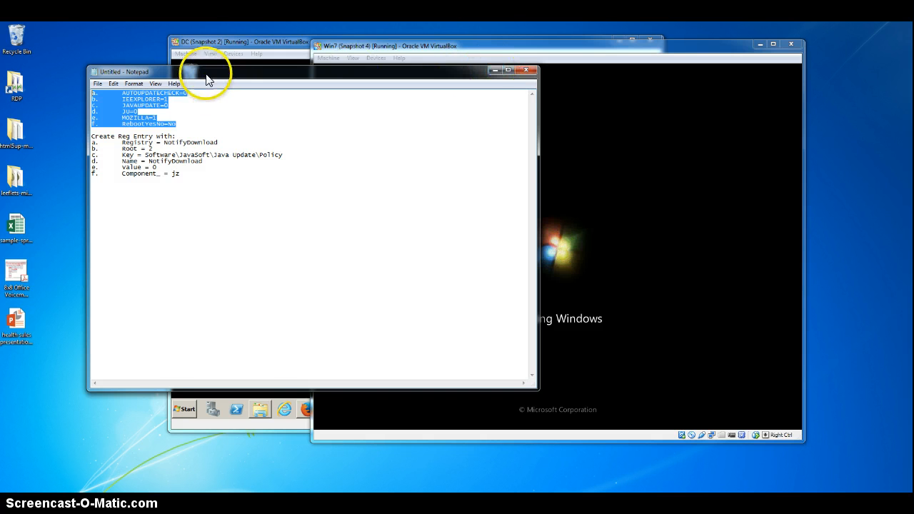
pyautogui.moveTo(205, 80); pyautogui.dragTo(130, 51)
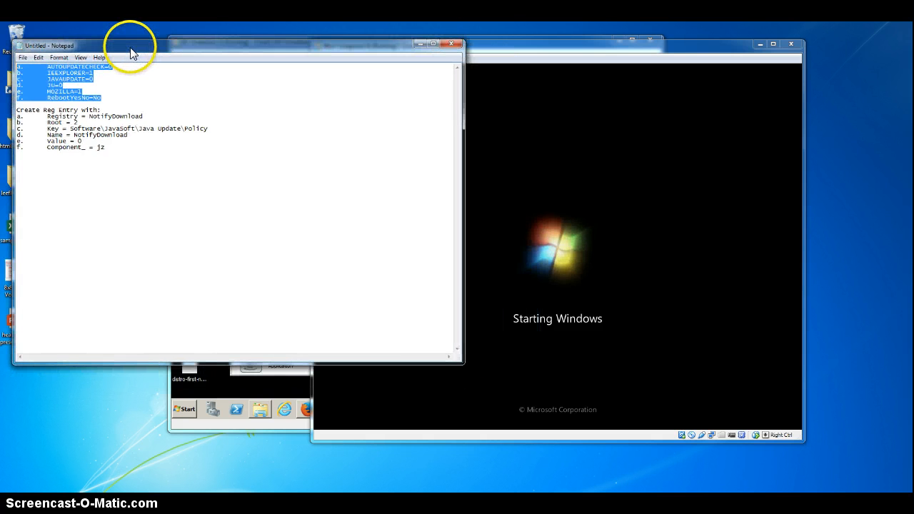
# Step: Log back on to the restarted Win7 virtual machine with the domain account's password
pyautogui.click(497, 44)
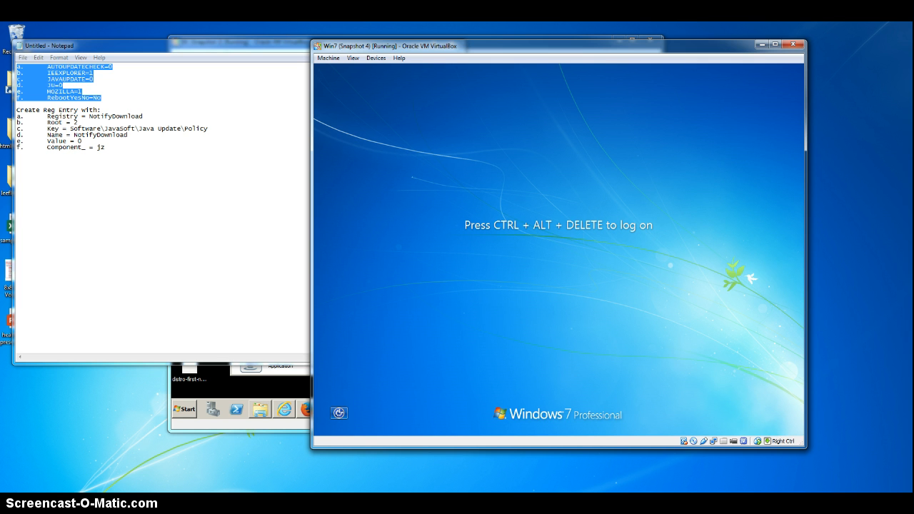
pyautogui.hotkey('ctrl', 'Delete')
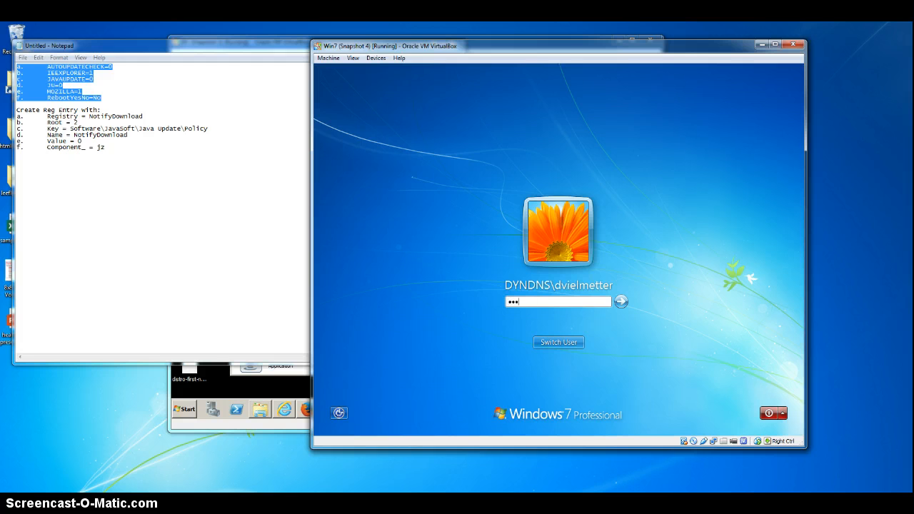
pyautogui.press('Return')
pyautogui.click(464, 188)
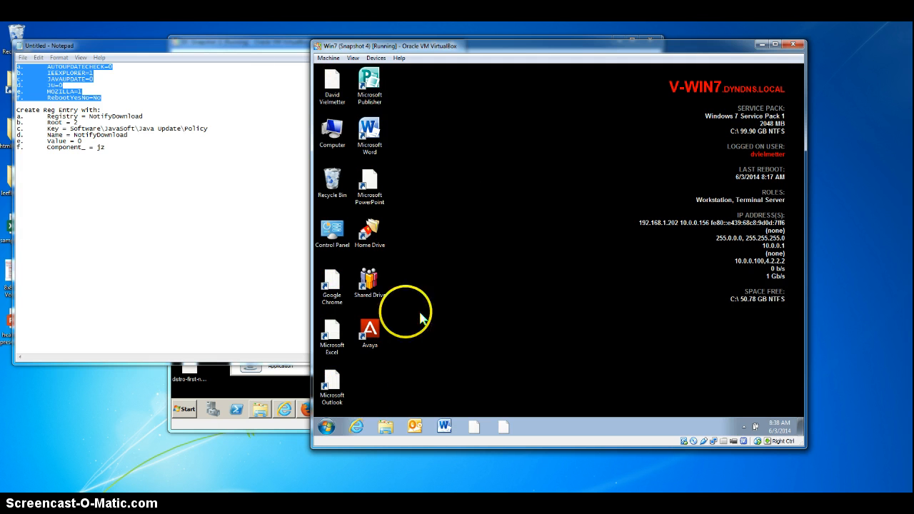
# Step: Look up the installed Java version in the Win7 machine's Java Control Panel after the restart, and close it
pyautogui.click(328, 429)
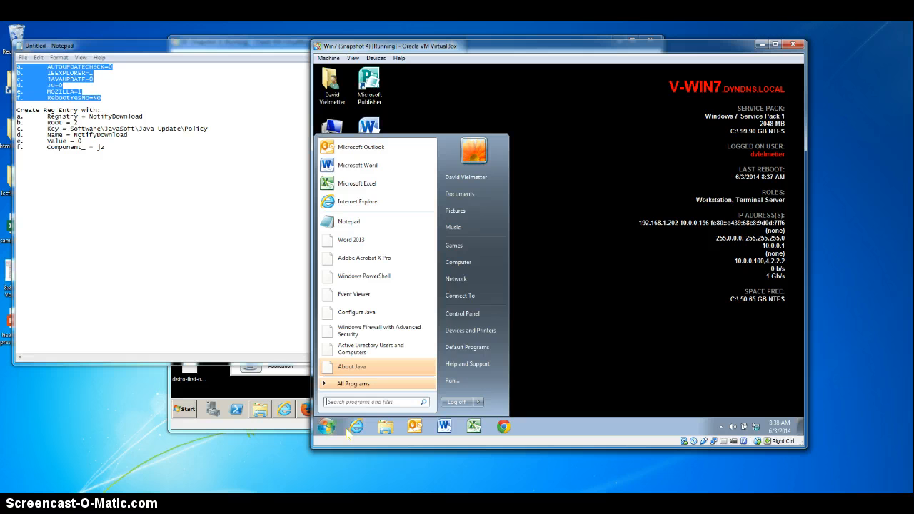
pyautogui.click(464, 314)
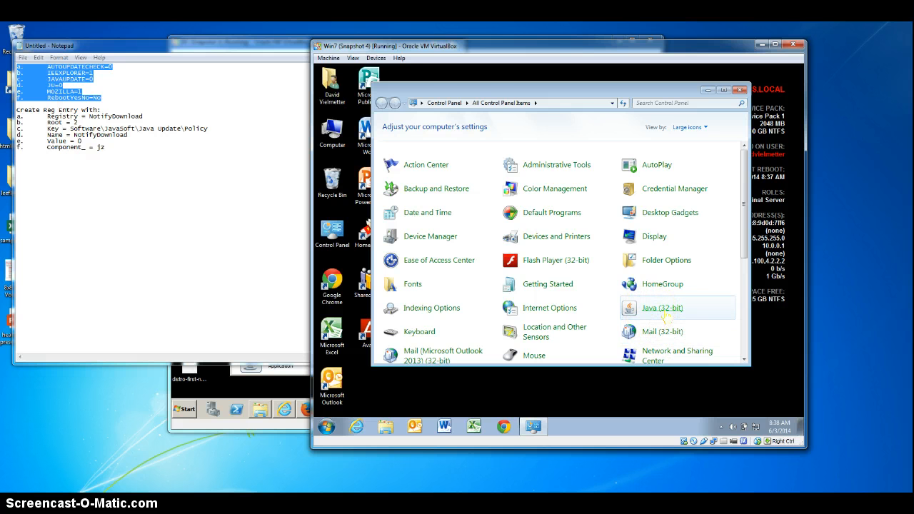
pyautogui.click(663, 312)
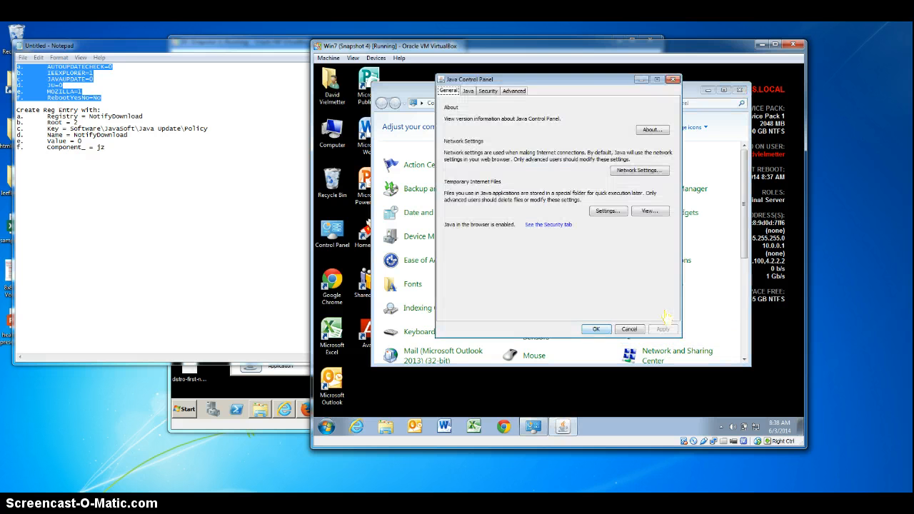
pyautogui.click(653, 130)
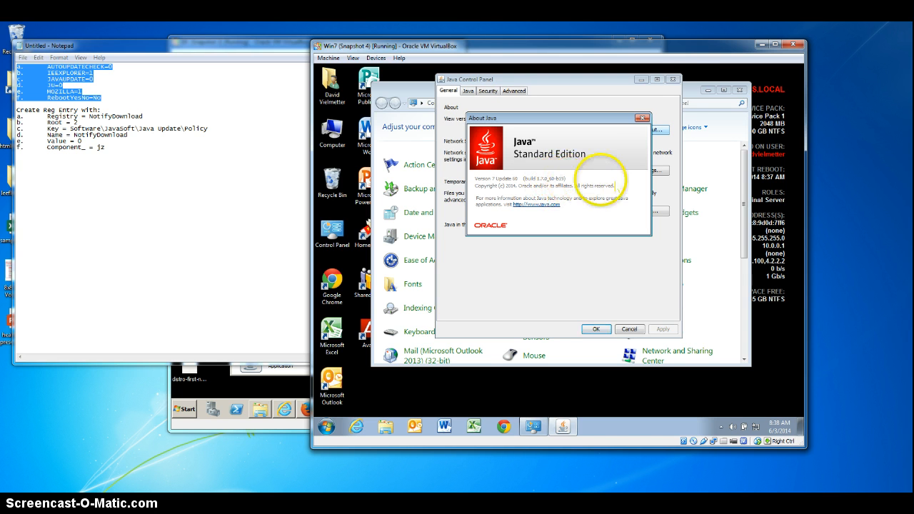
pyautogui.click(642, 118)
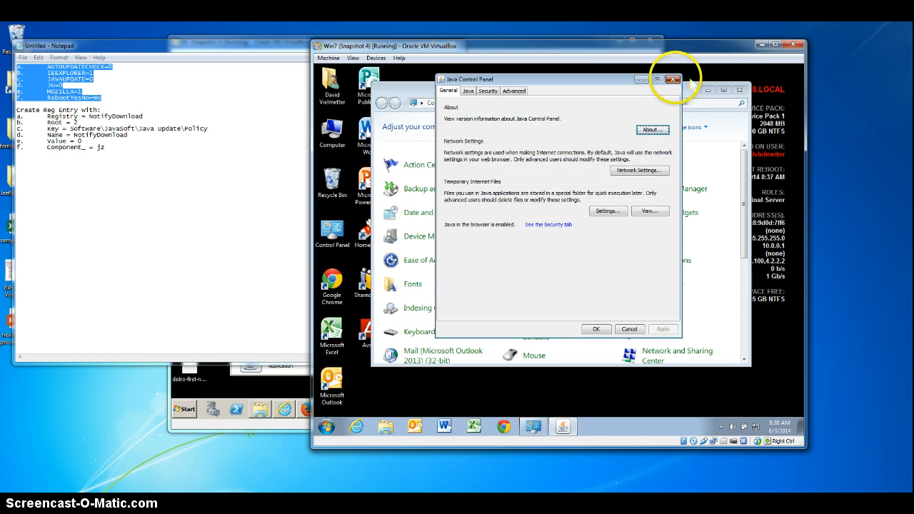
pyautogui.click(672, 79)
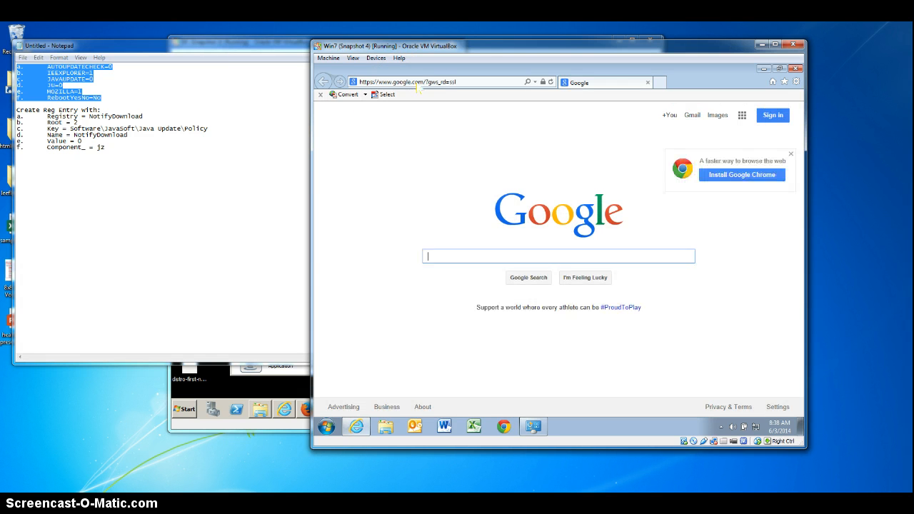
# Step: Search Google for "java version check" in Internet Explorer on the Win7 machine
pyautogui.click(415, 83)
pyautogui.click(459, 268)
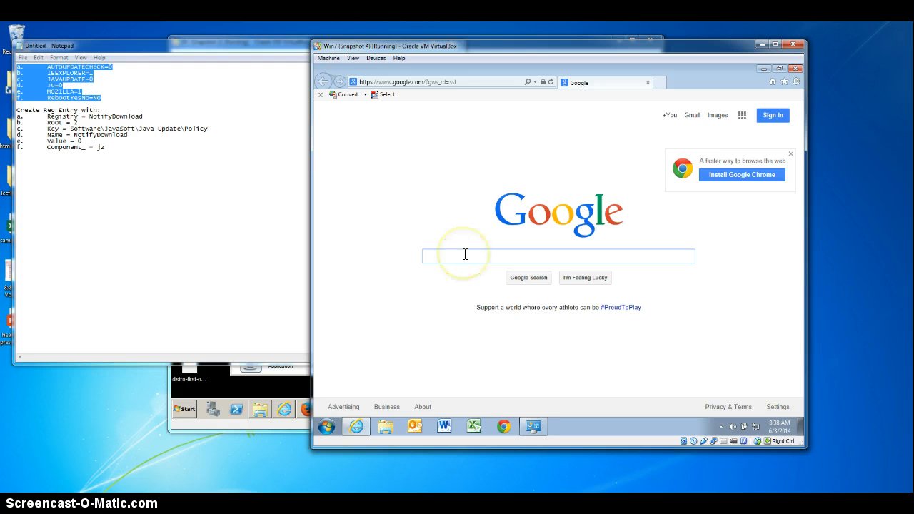
pyautogui.write('java version check')
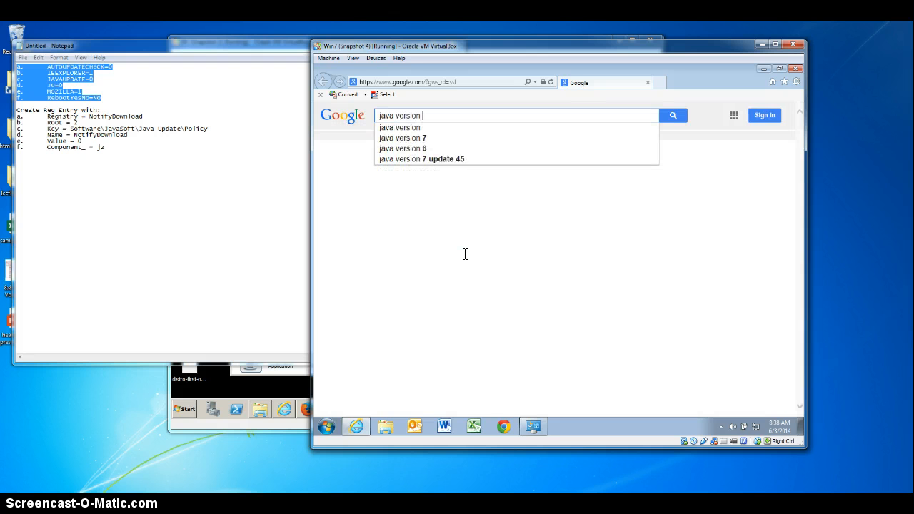
pyautogui.press('Return')
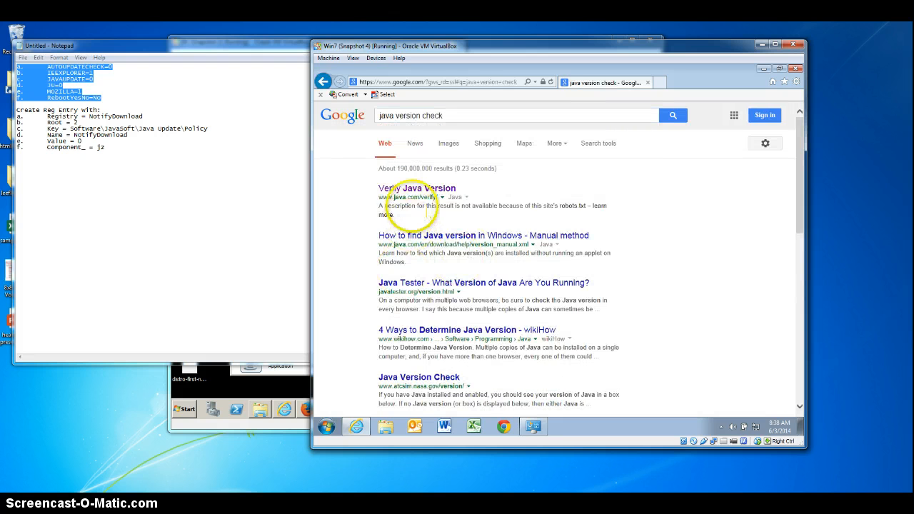
# Step: Open the Verify Java Version result on java.com and run its check for the installed and out-of-date Java versions
pyautogui.click(418, 189)
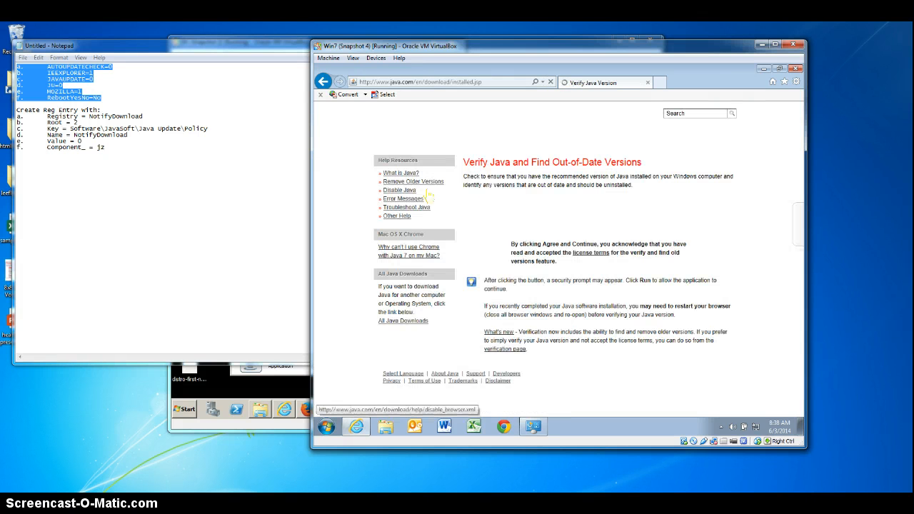
pyautogui.click(601, 211)
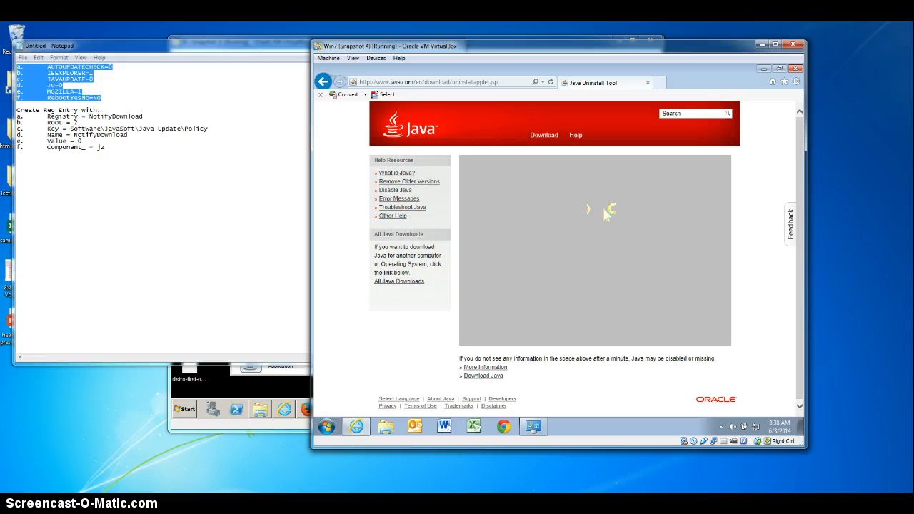
pyautogui.click(590, 230)
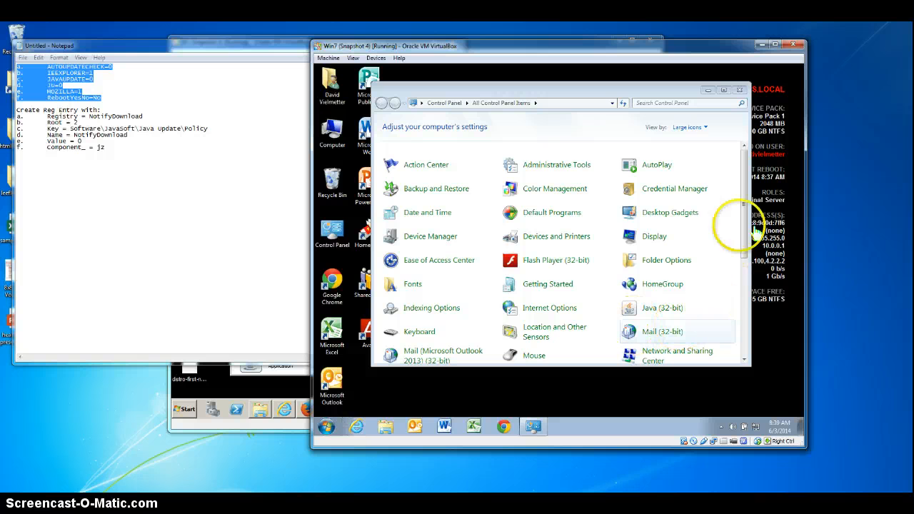
# Step: Look up the Java 7 Update 60 entry among the installed programs in the Win7 machine's Programs and Features
pyautogui.moveTo(751, 209); pyautogui.dragTo(751, 262)
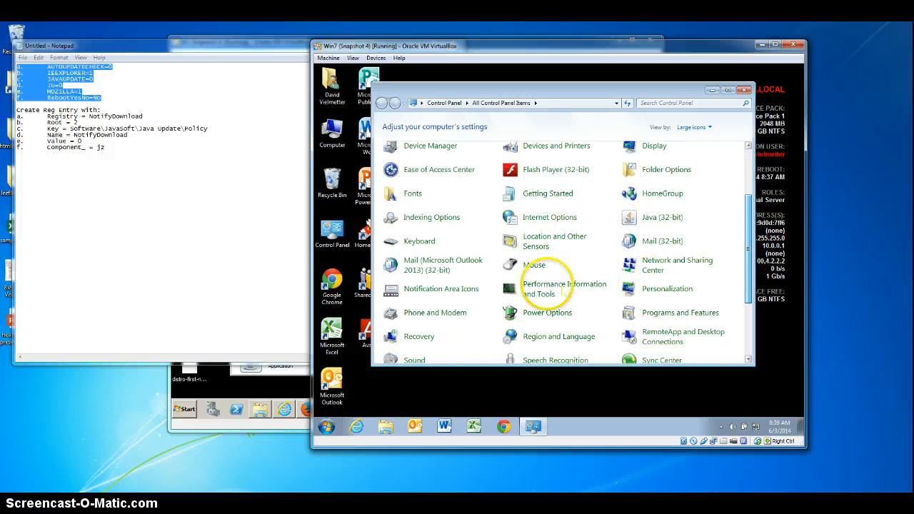
pyautogui.click(685, 312)
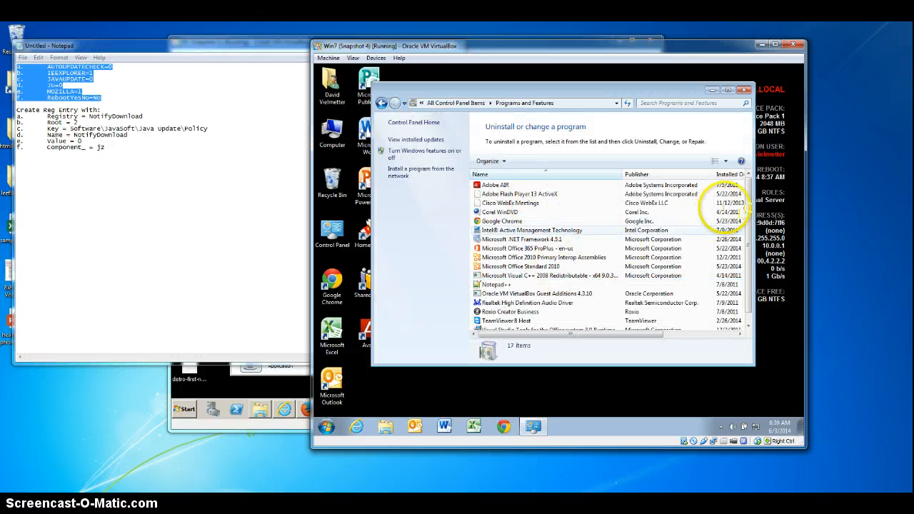
pyautogui.moveTo(748, 191)
pyautogui.mouseDown()
pyautogui.moveTo(765, 269)
pyautogui.moveTo(758, 194)
pyautogui.mouseUp()
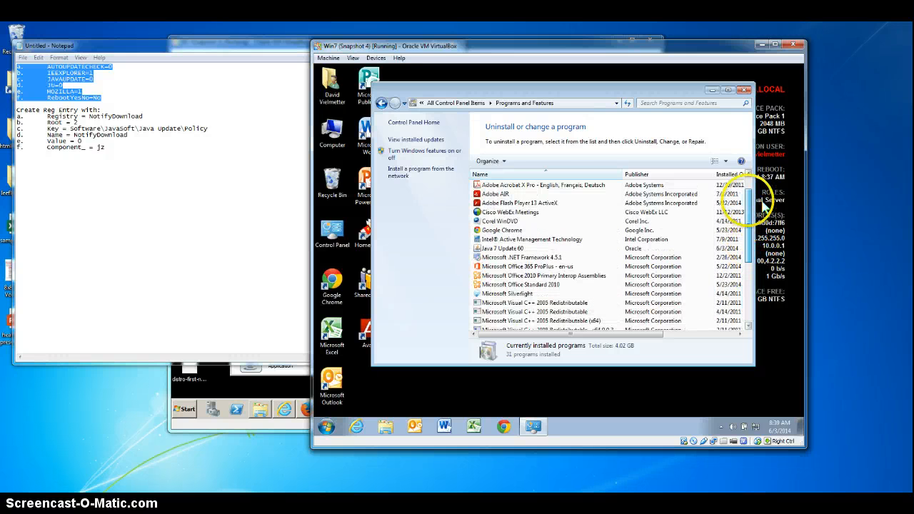
pyautogui.click(503, 247)
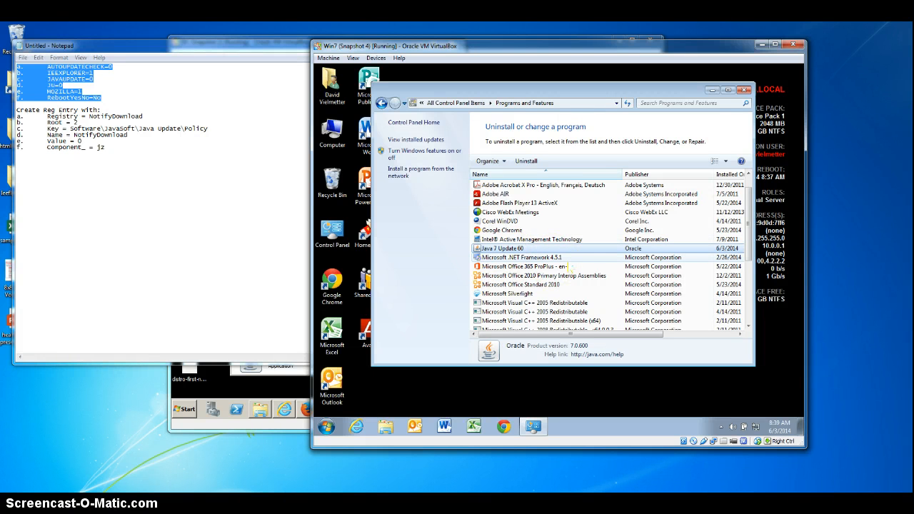